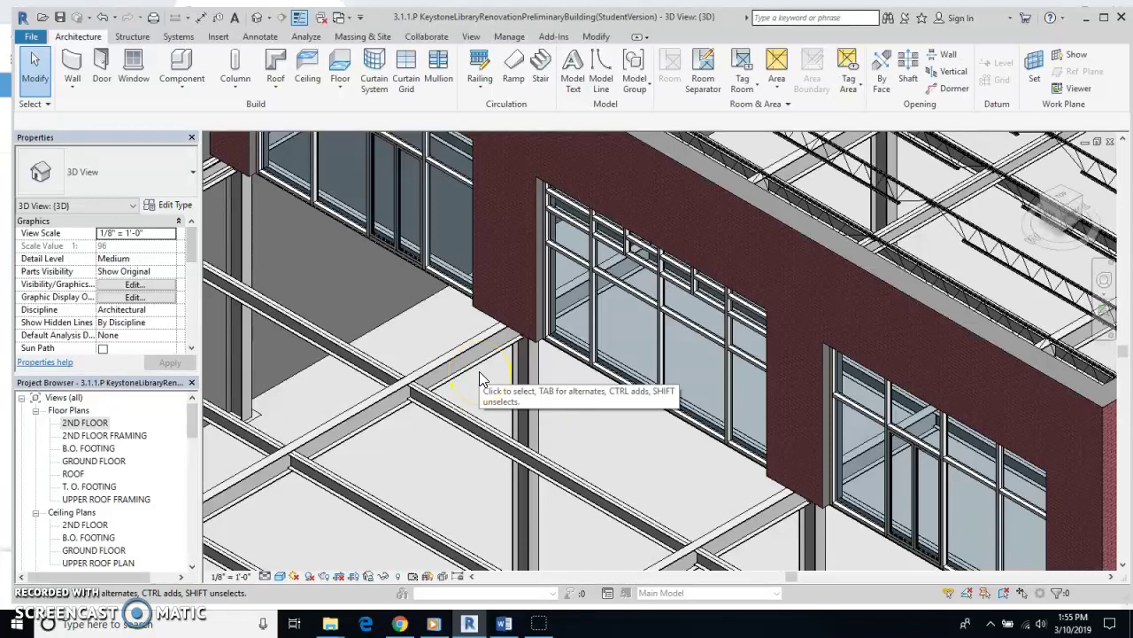
- Switch to the Word document for Activity 3.1.3 Commercial Wall Systems and read through its procedure, wall type table and conclusion questions
left_click(532, 543)
left_click(504, 622)
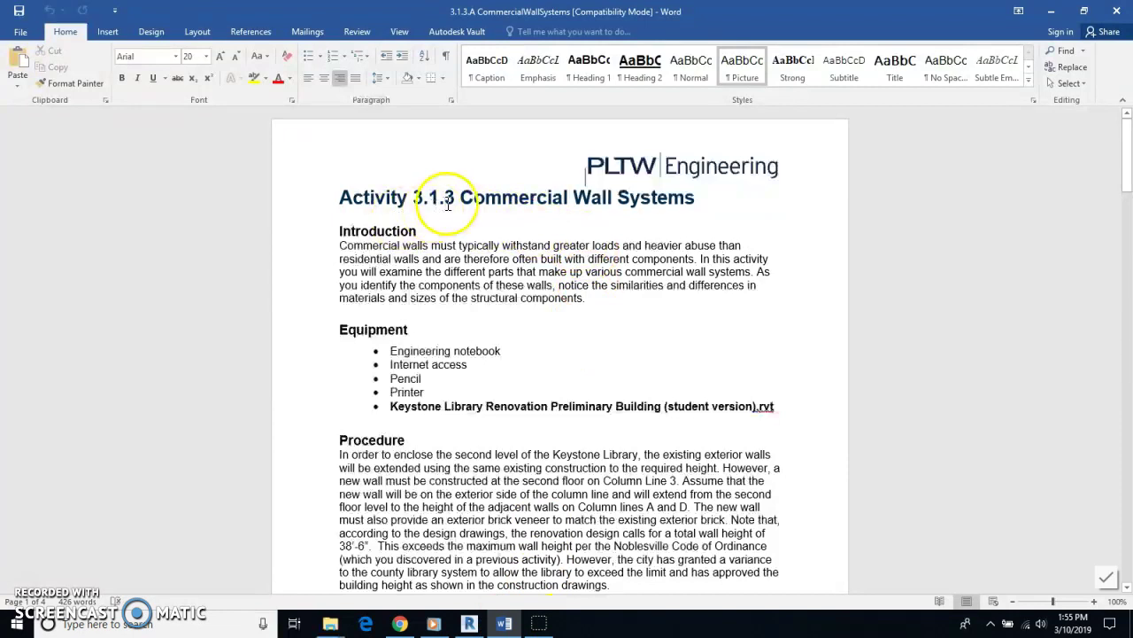
scroll(620, 257, "down", 5)
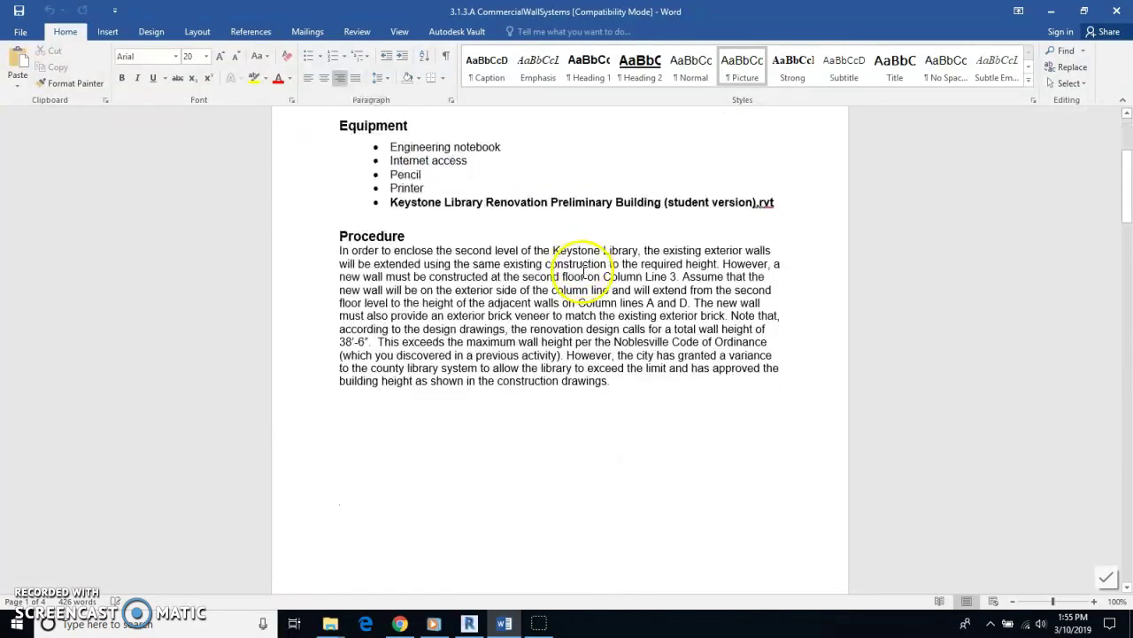
scroll(582, 274, "down", 15)
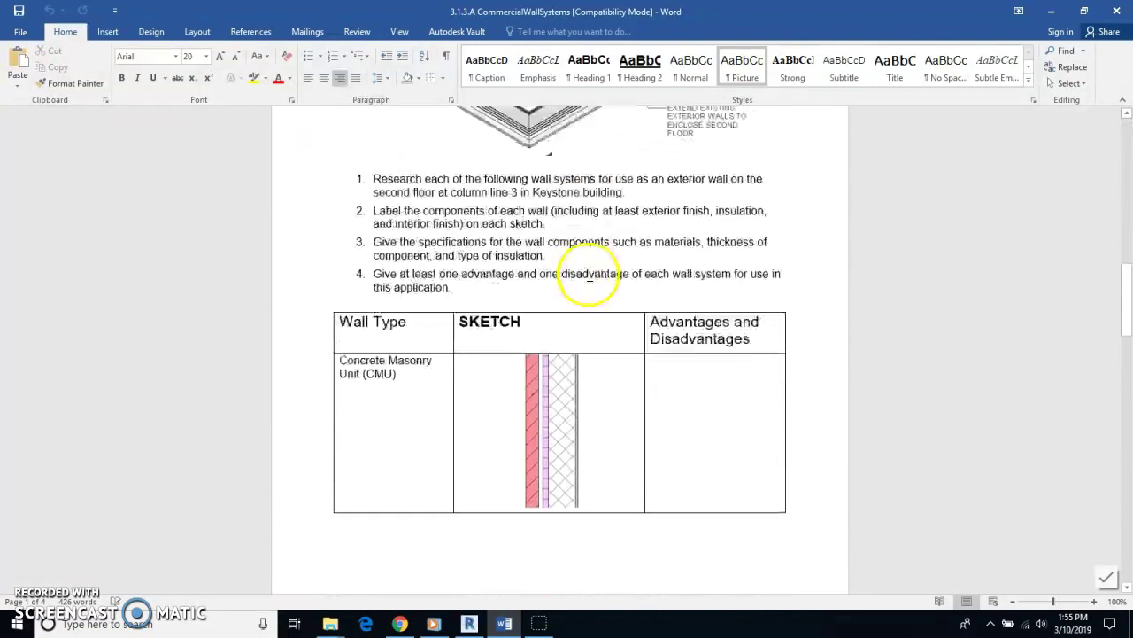
scroll(585, 270, "down", 14)
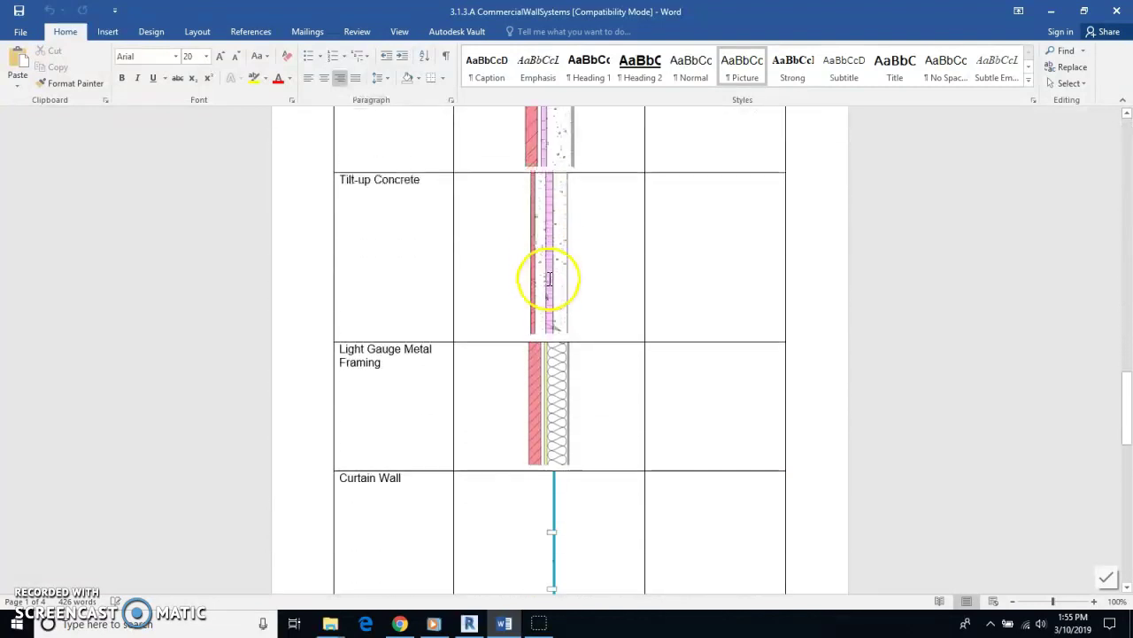
scroll(552, 280, "down", 13)
scroll(553, 284, "up", 1)
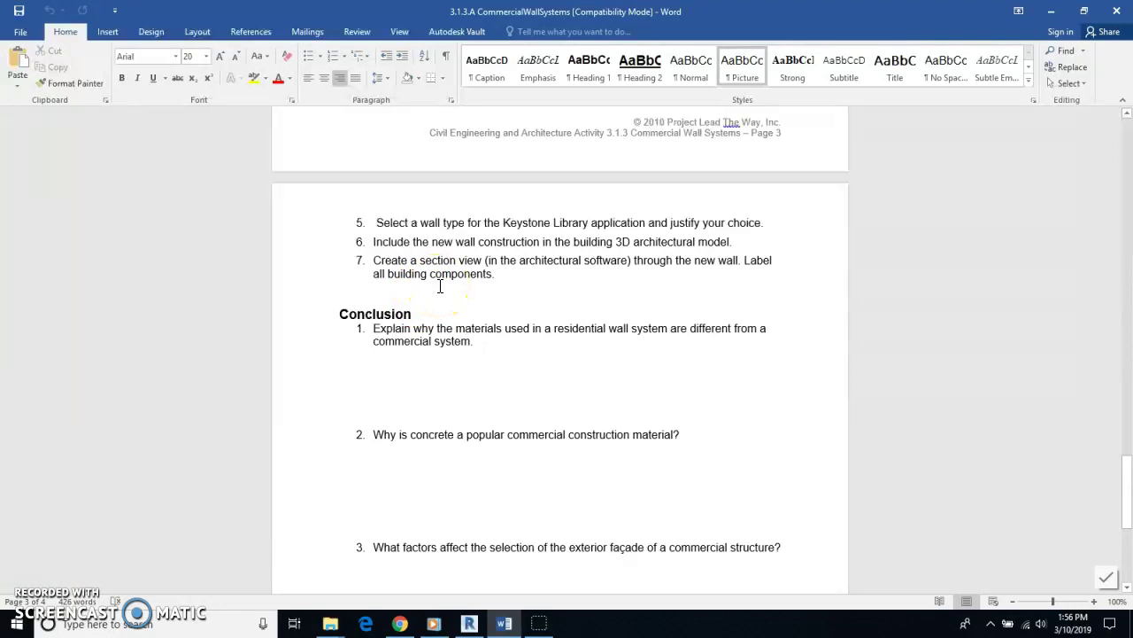
- Return to the Revit library model and open the 2ND FLOOR floor plan at the exterior wall between the columns
left_click(469, 623)
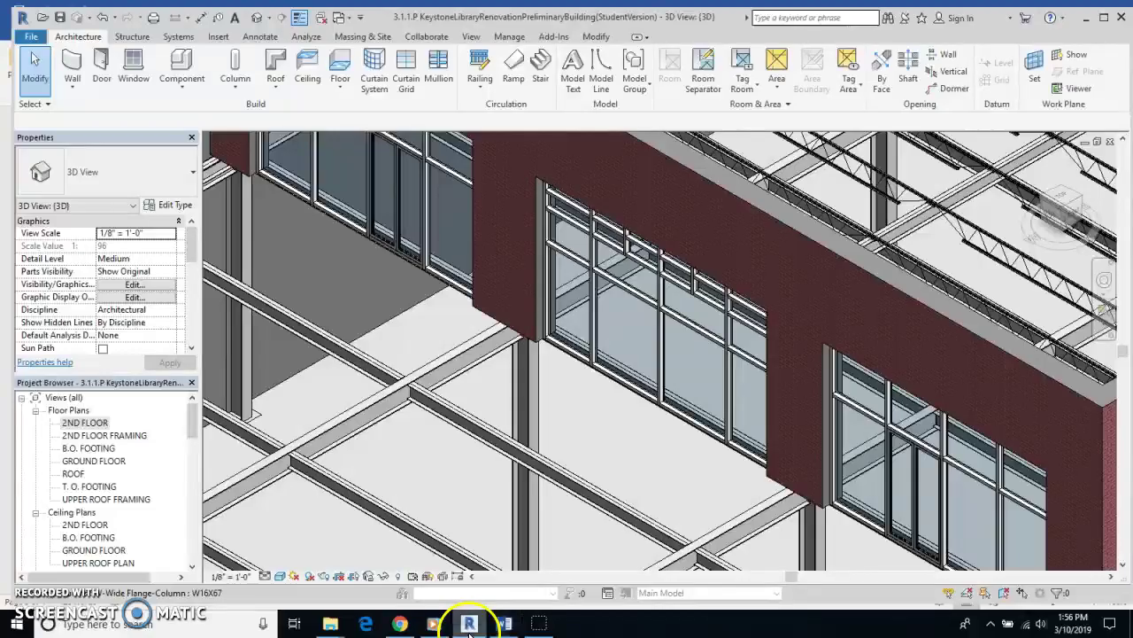
double_click(85, 422)
middle_click_drag(670, 271, 683, 587)
scroll(629, 334, "down", 1)
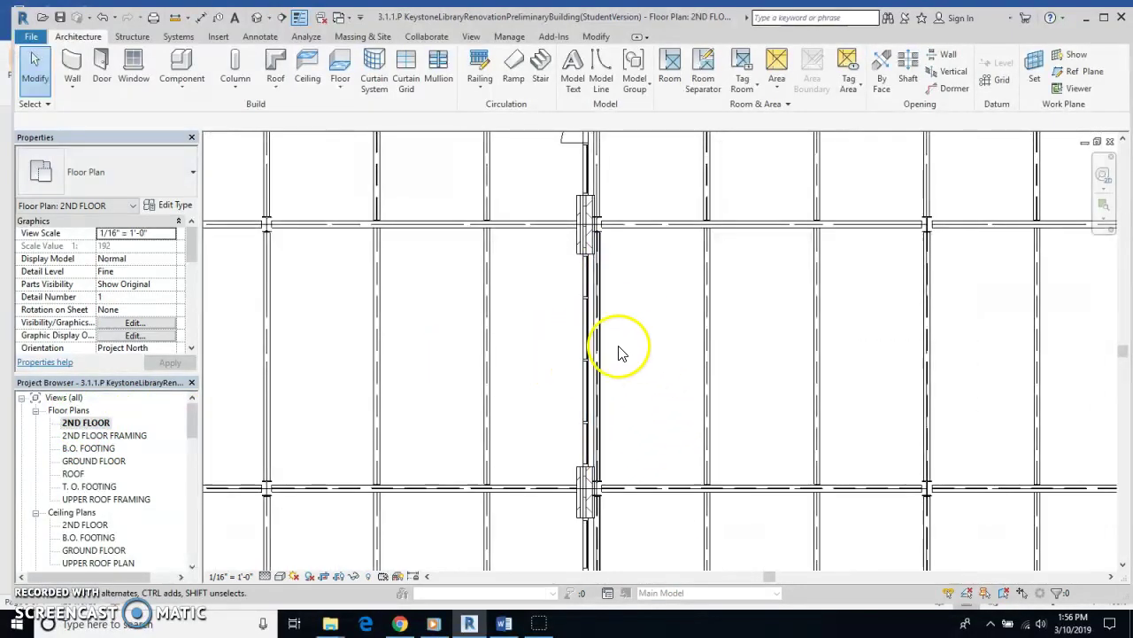
- Save the project when reminded and draw a horizontal building section line across the exterior wall, midway between two brick piers
left_click(471, 36)
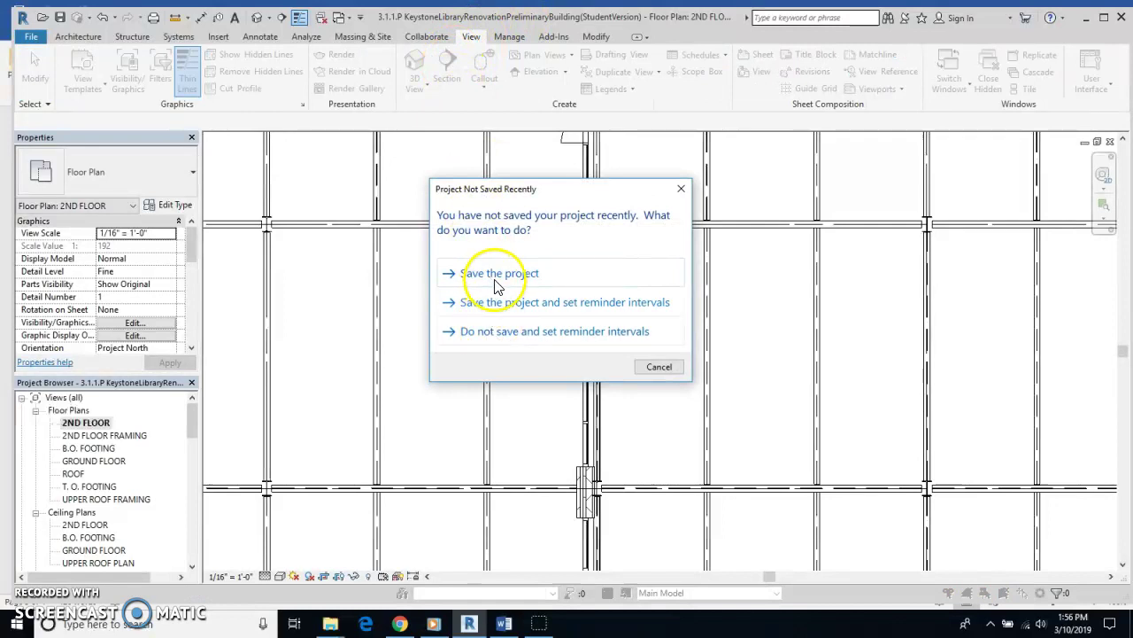
left_click(488, 274)
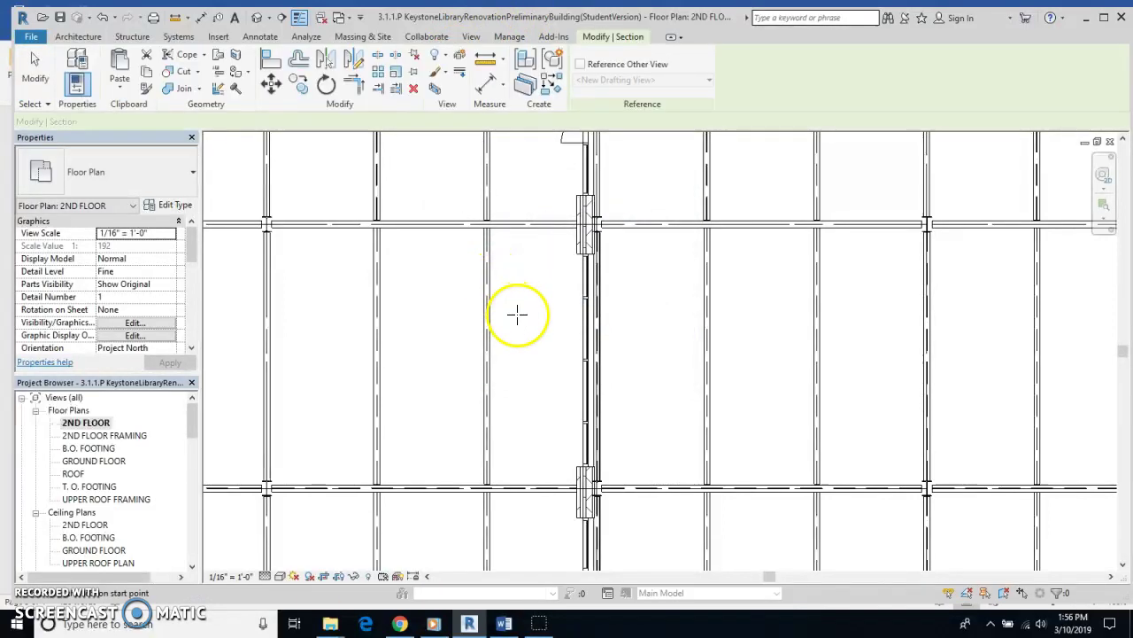
left_click(527, 347)
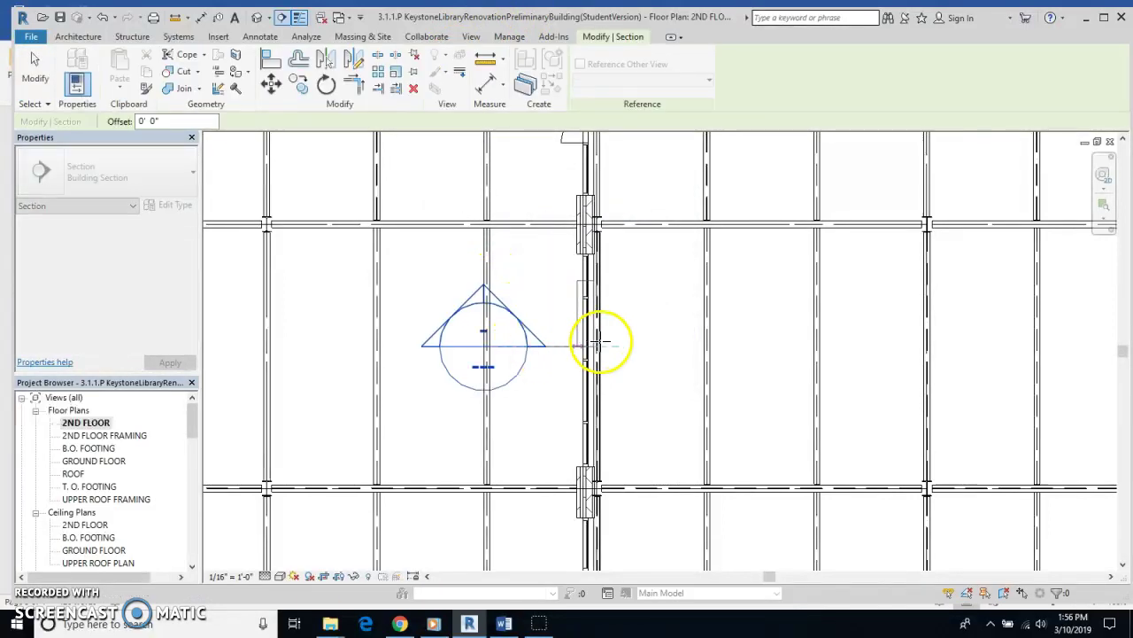
left_click(672, 347)
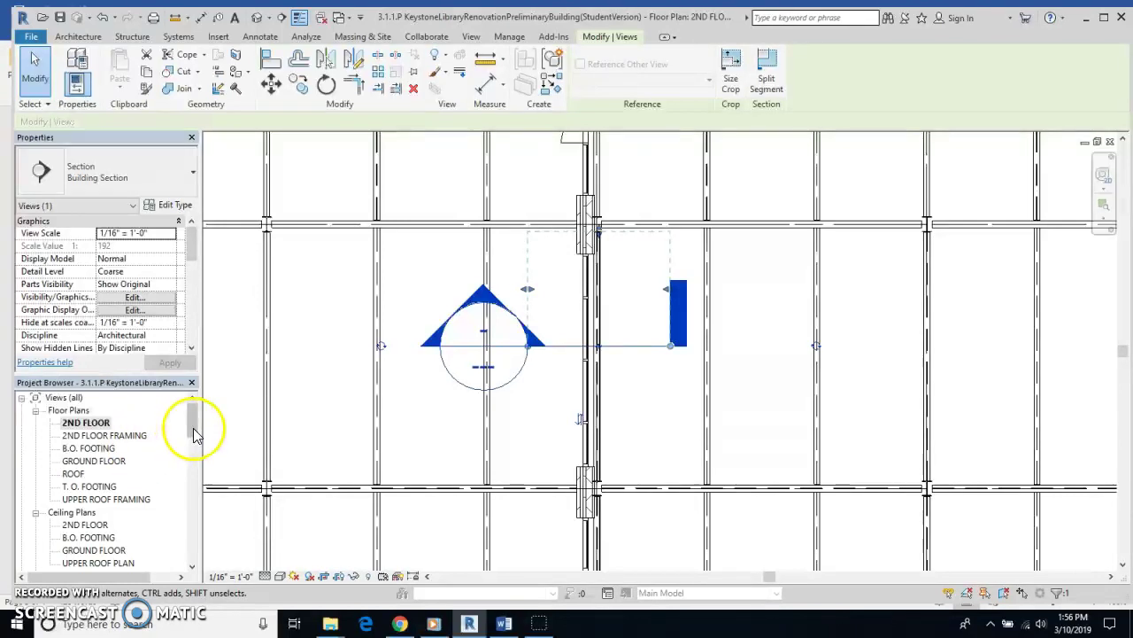
- Collapse the Families list, expand the building sections among the project views and open Section 1
left_click_drag(189, 431, 189, 484)
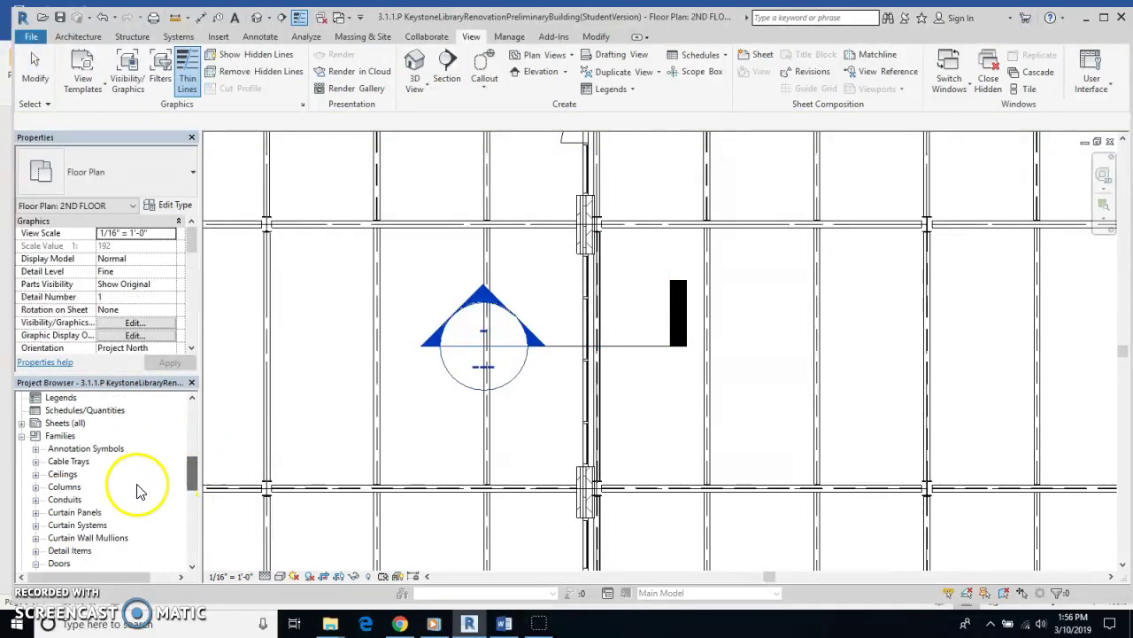
left_click(22, 437)
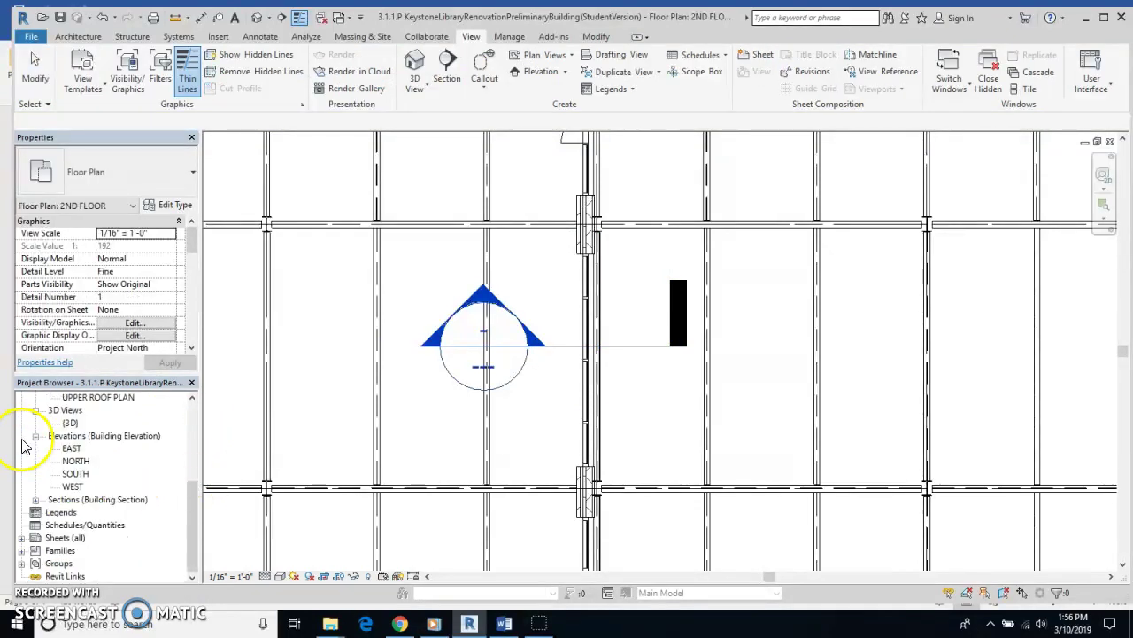
left_click(36, 500)
double_click(70, 513)
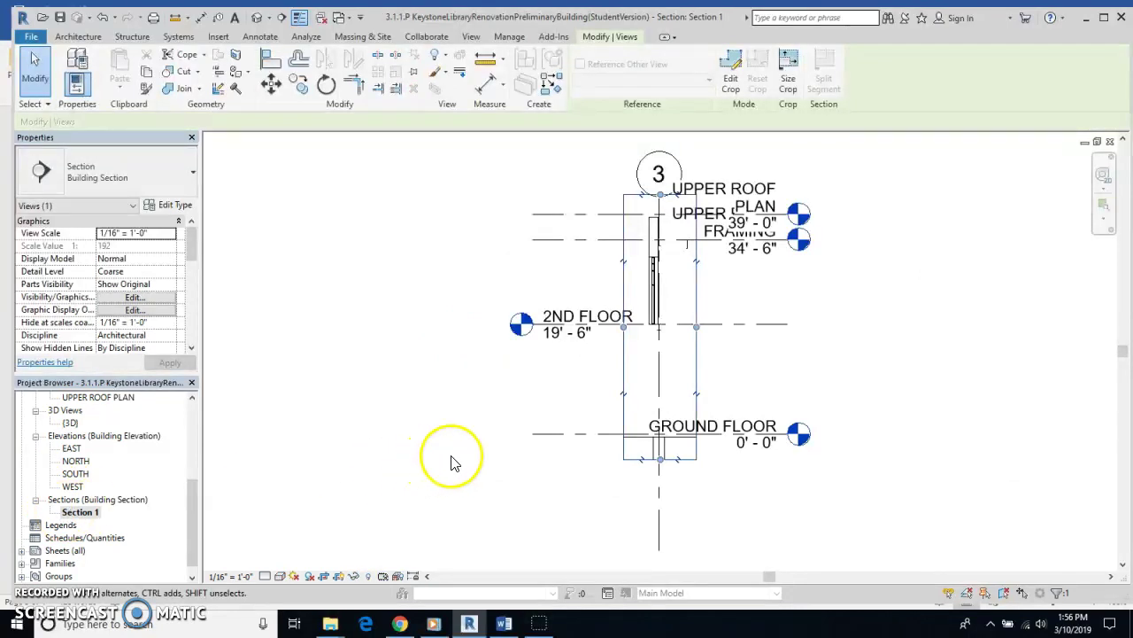
- Raise the lower edge of the section's crop region to the 2ND FLOOR level
left_click(659, 454)
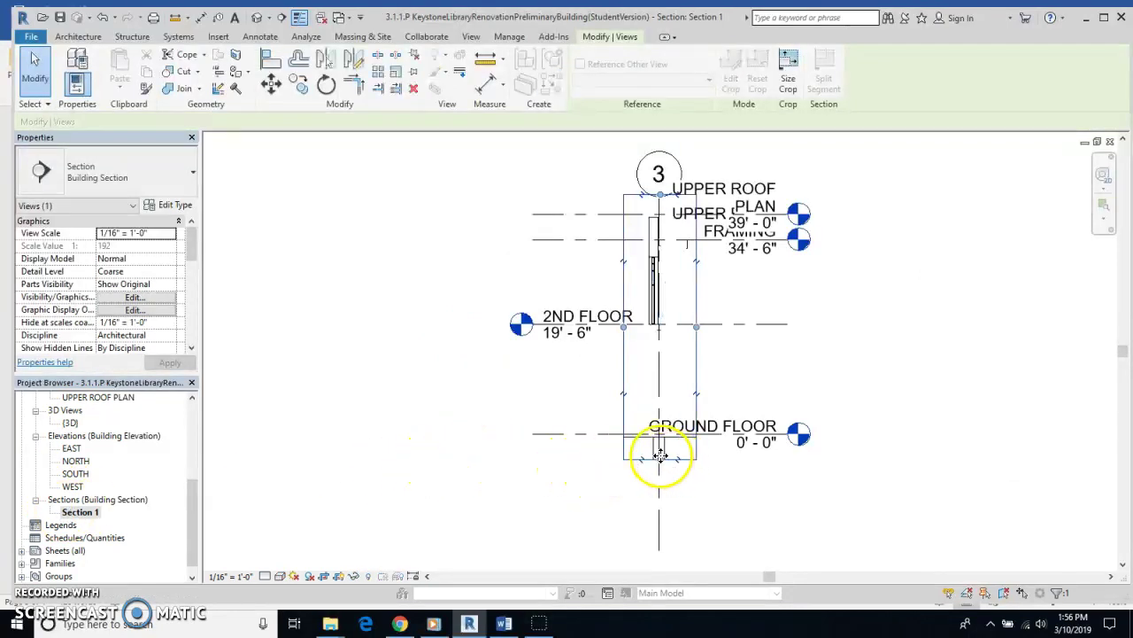
left_click_drag(660, 454, 663, 337)
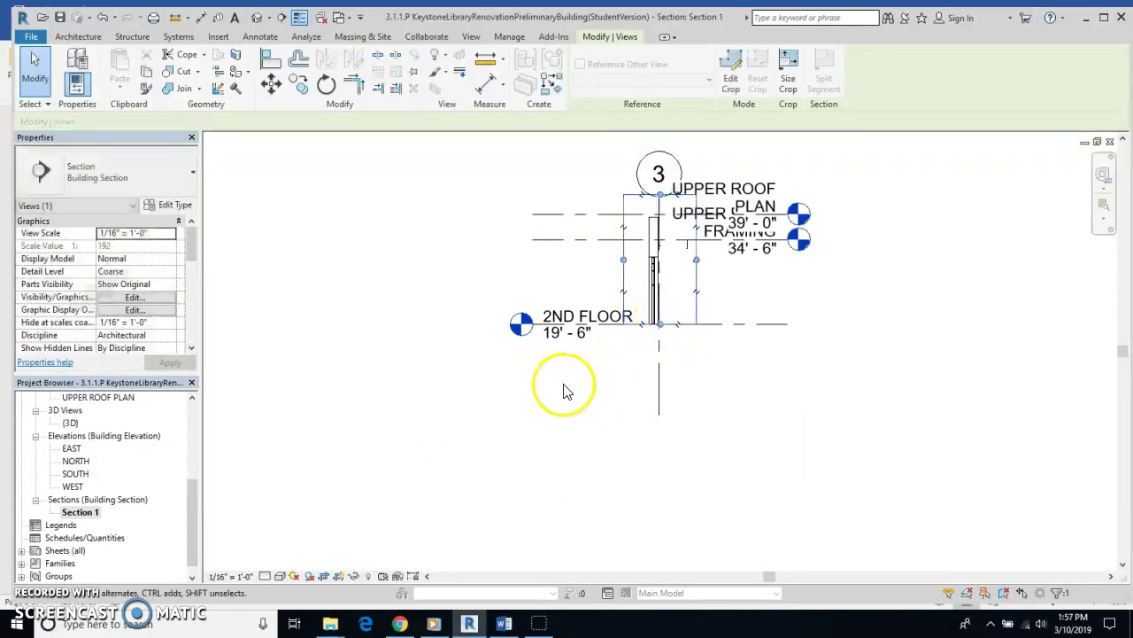
scroll(645, 293, "up", 3)
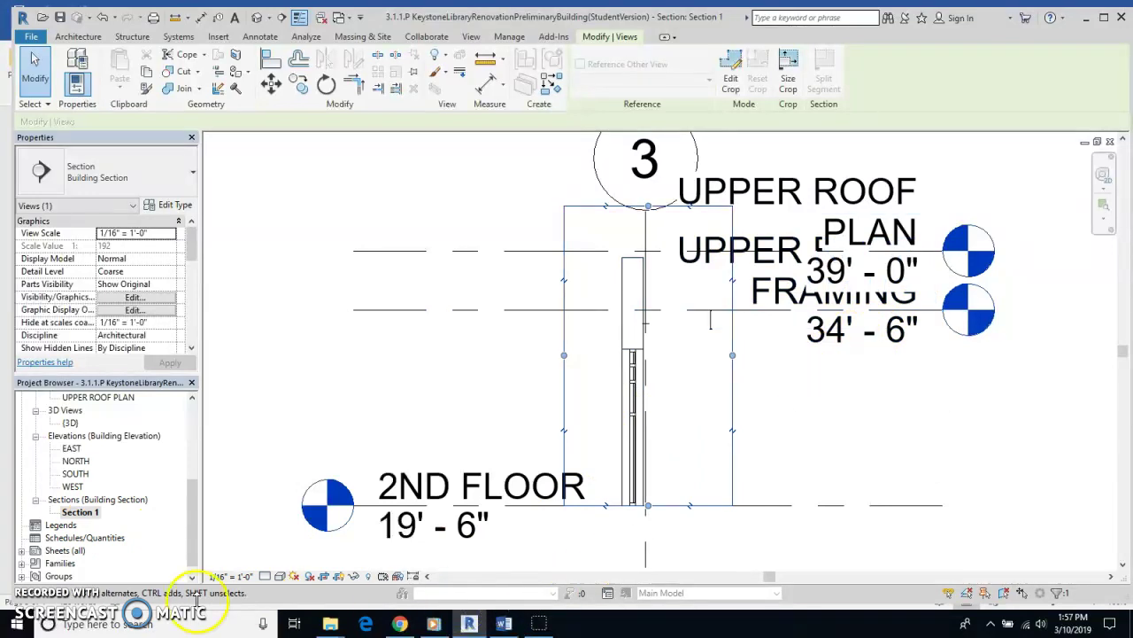
- Set the section view's scale to 1/2" = 1'-0" and its detail level to Fine
left_click(237, 577)
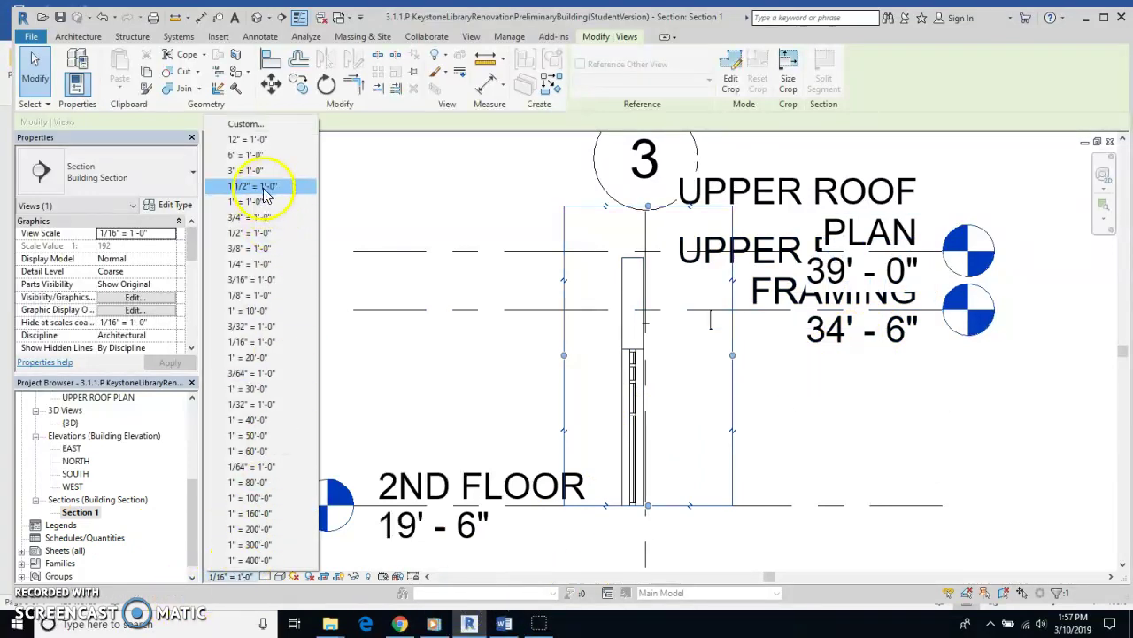
left_click(265, 234)
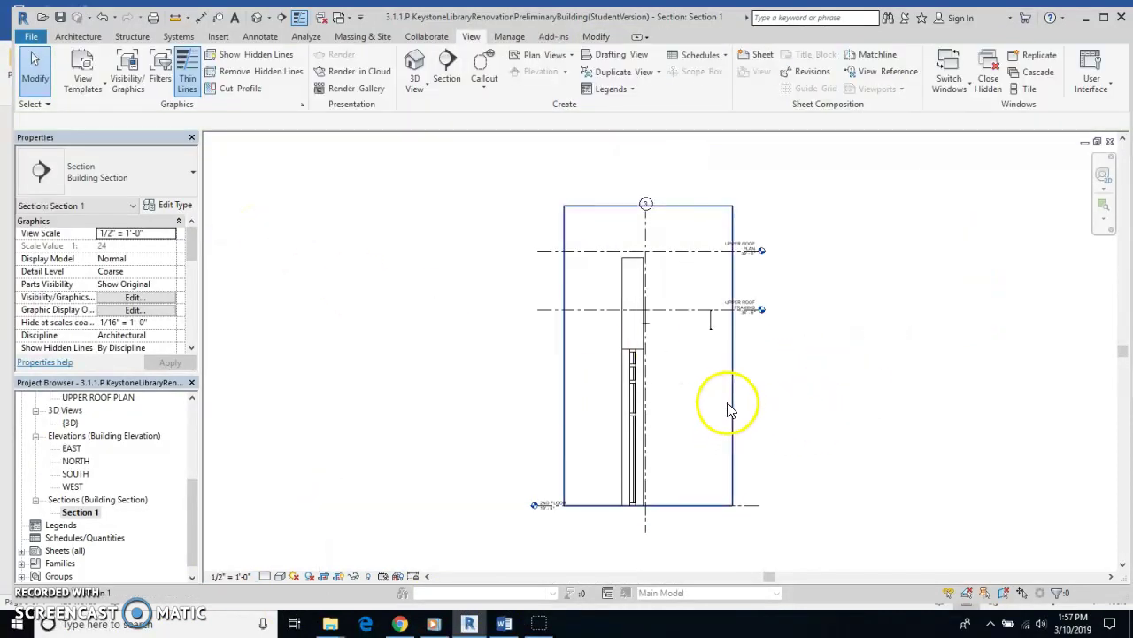
scroll(680, 291, "up", 4)
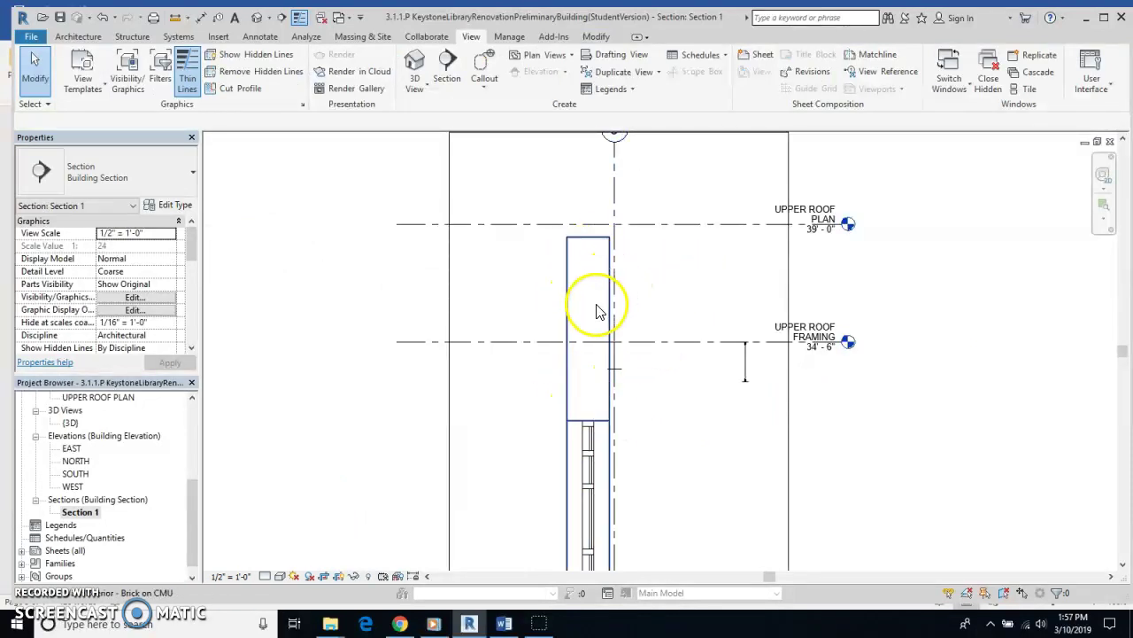
left_click(279, 576)
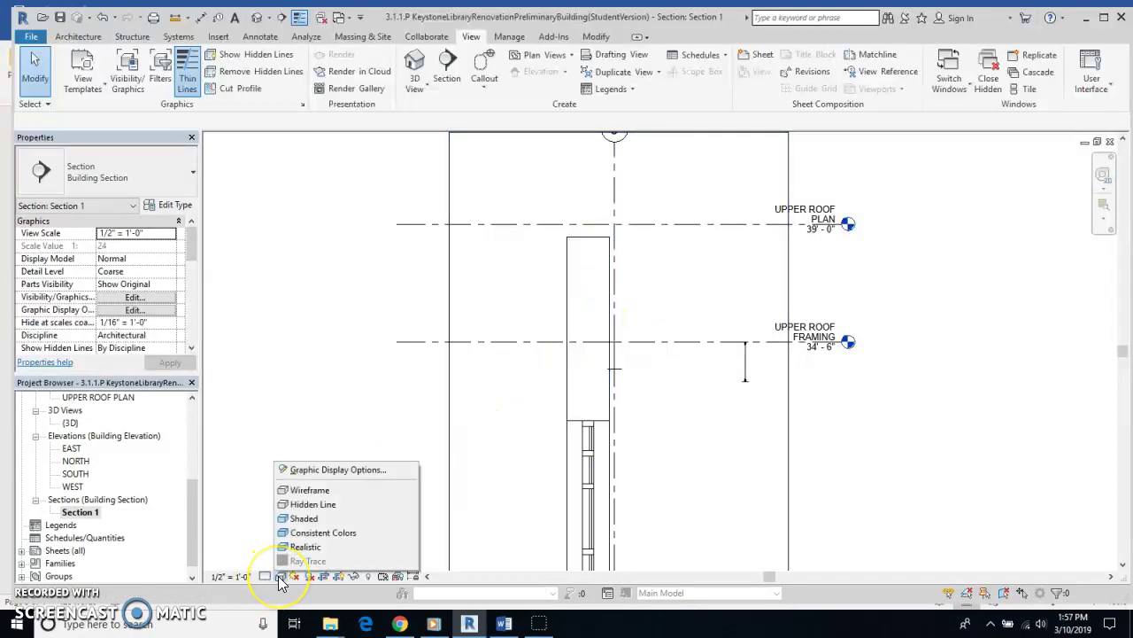
left_click(268, 577)
left_click(267, 576)
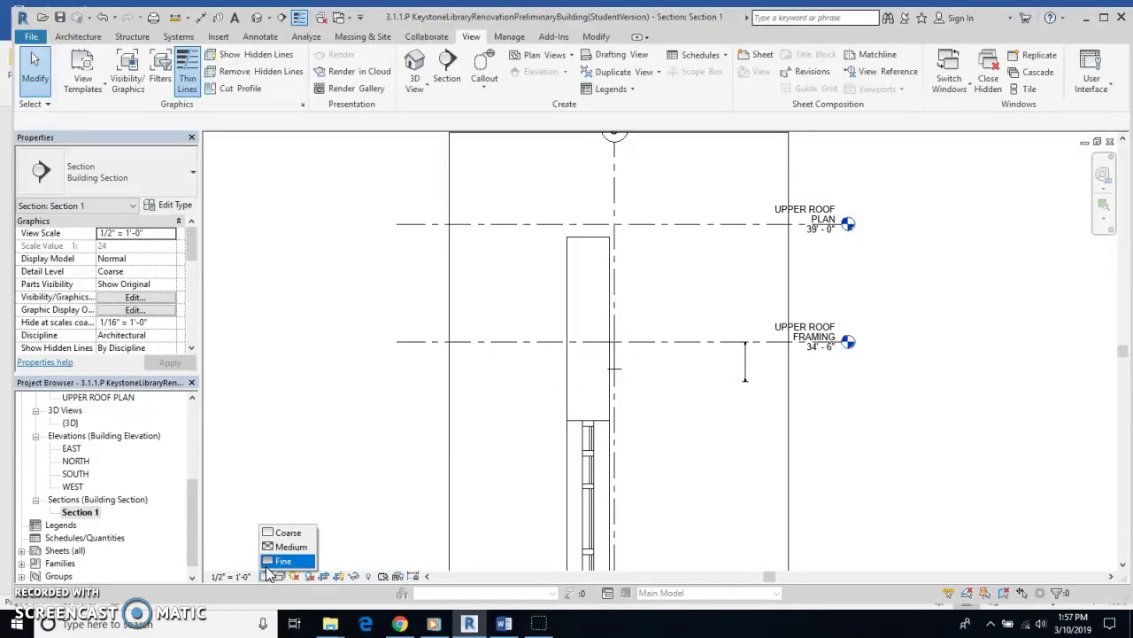
left_click(268, 564)
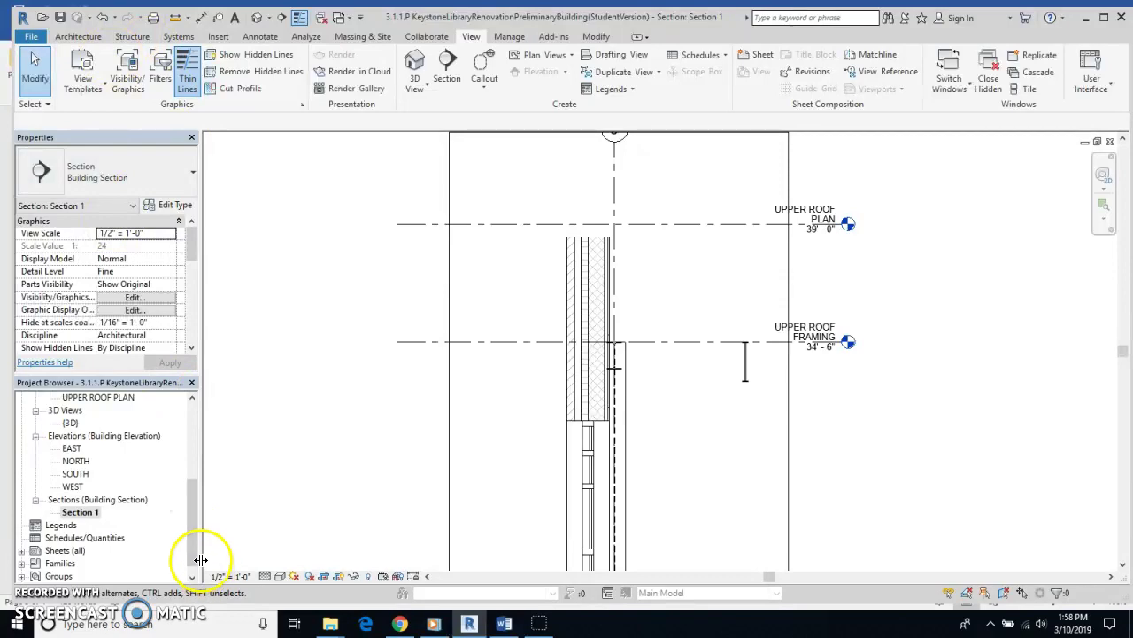
- In the 3D view, change the second-floor exterior wall with the storefront windows to the type Exterior - Brick on Mtl. Stud
left_click(257, 18)
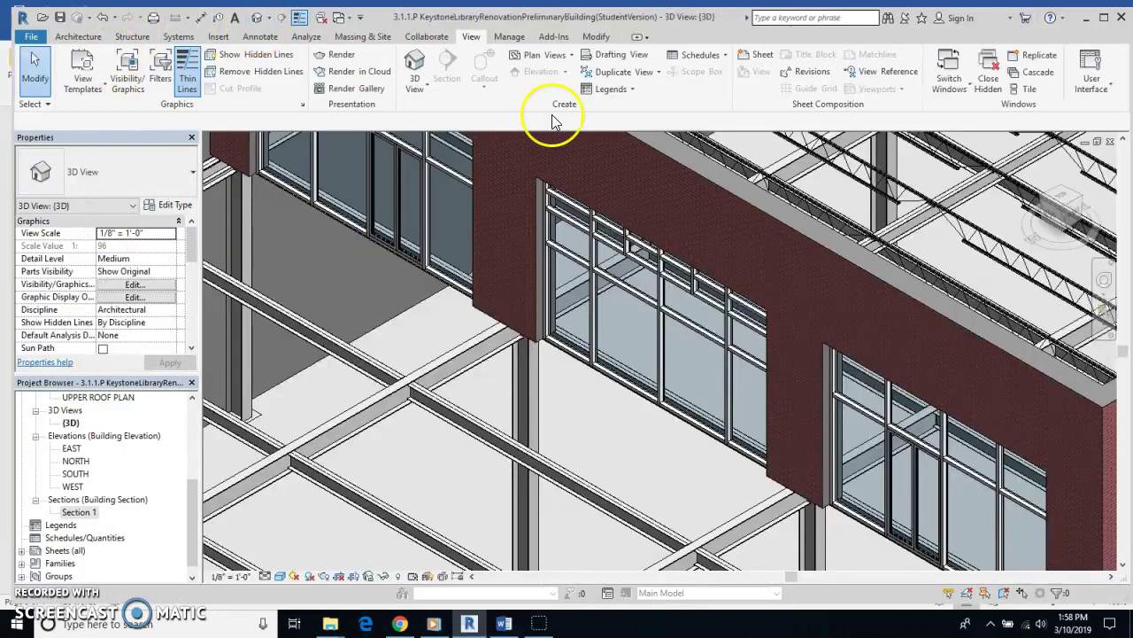
left_click(702, 215)
middle_click_drag(696, 223, 797, 461, "shift")
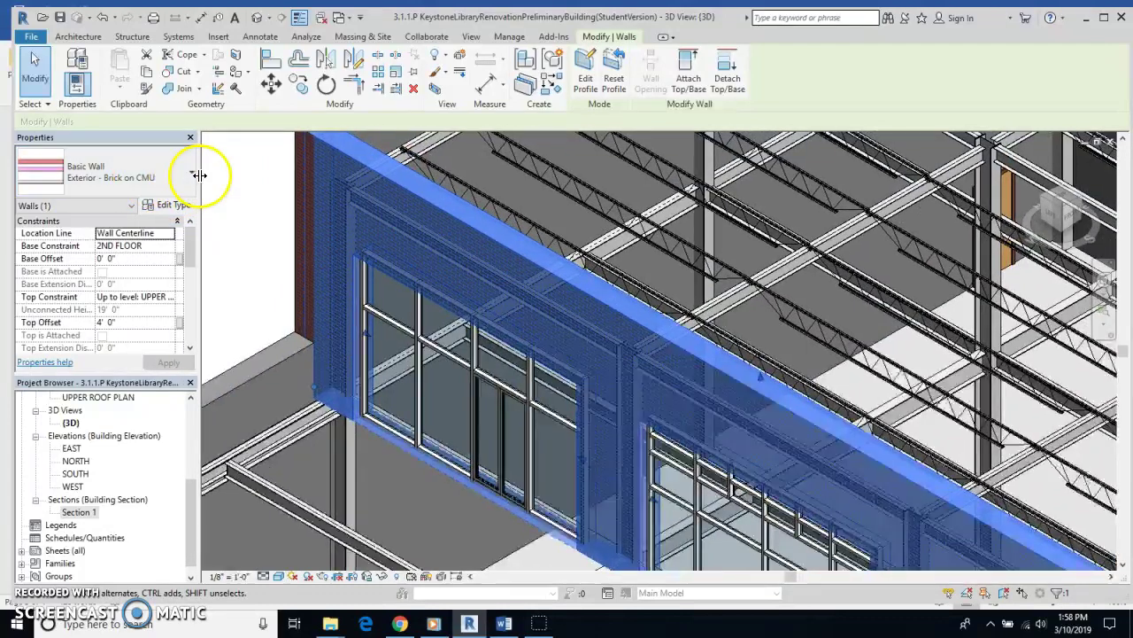
left_click(191, 174)
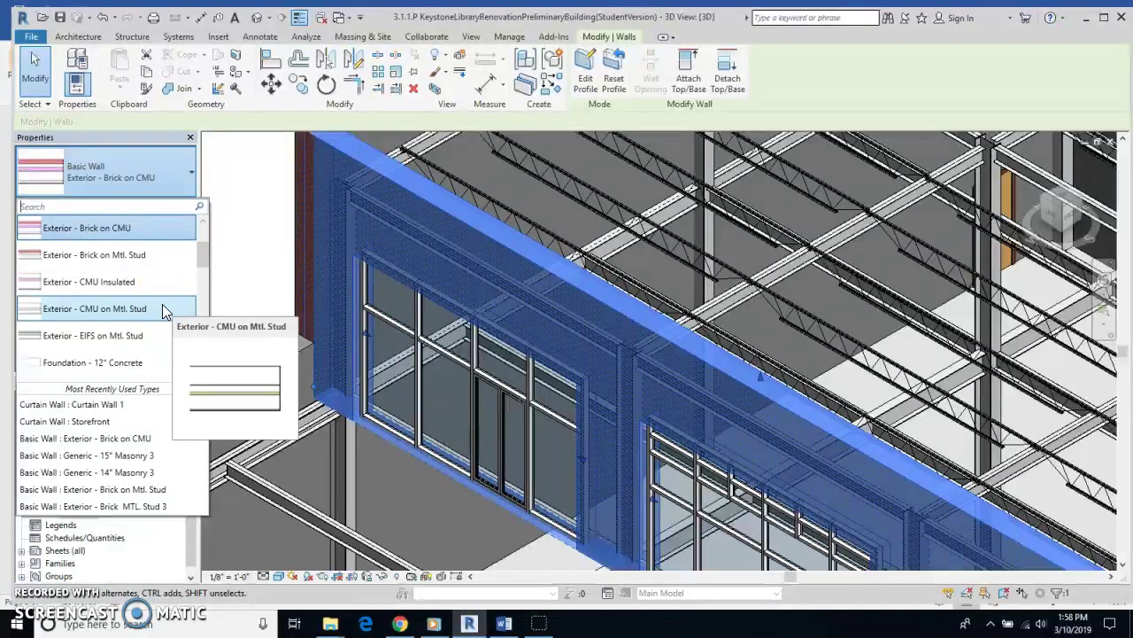
left_click_drag(162, 305, 186, 272)
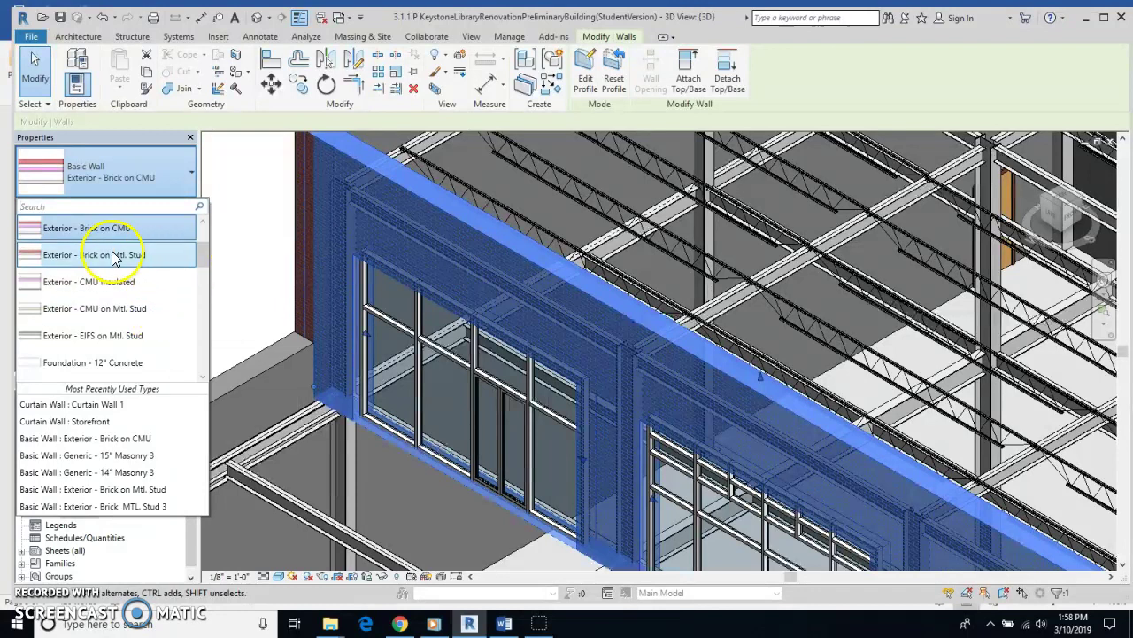
left_click(86, 255)
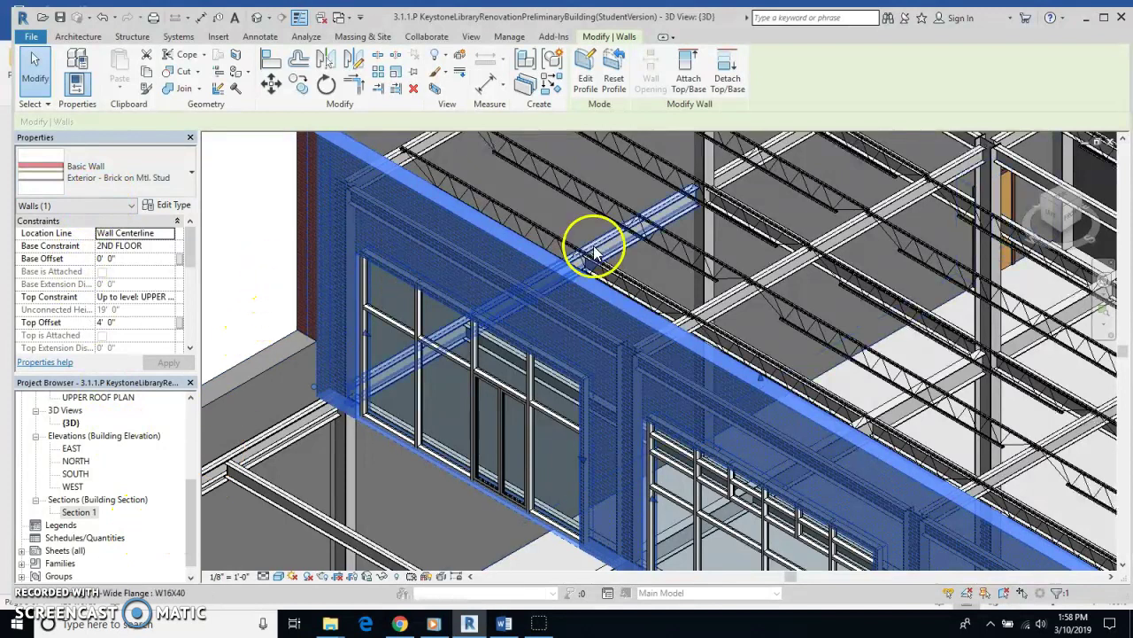
left_click(225, 215)
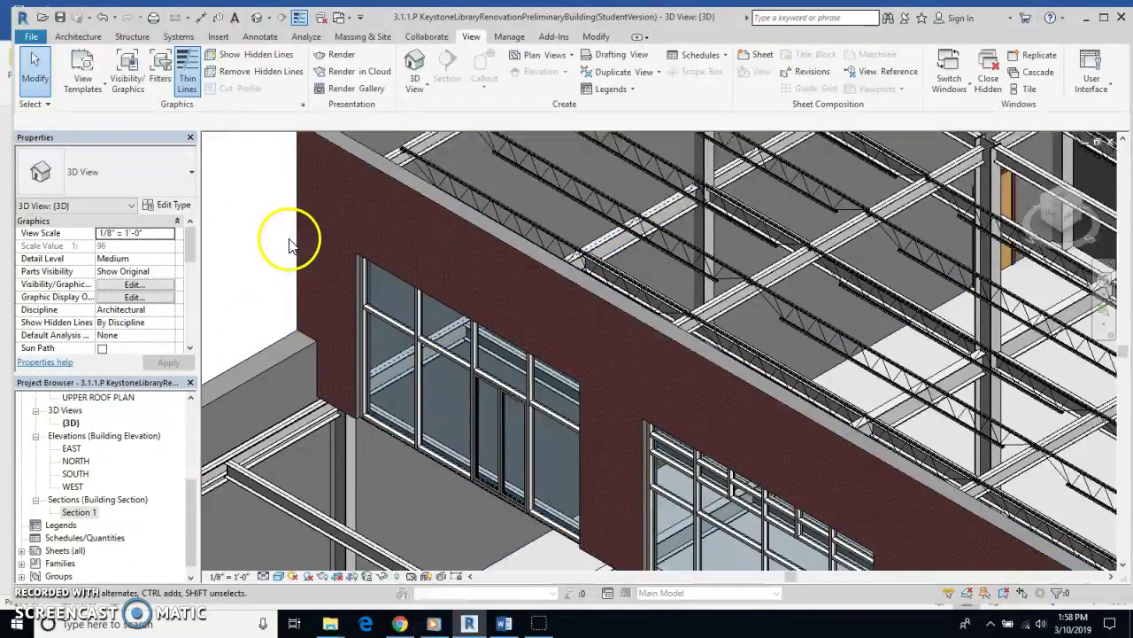
left_click(374, 232)
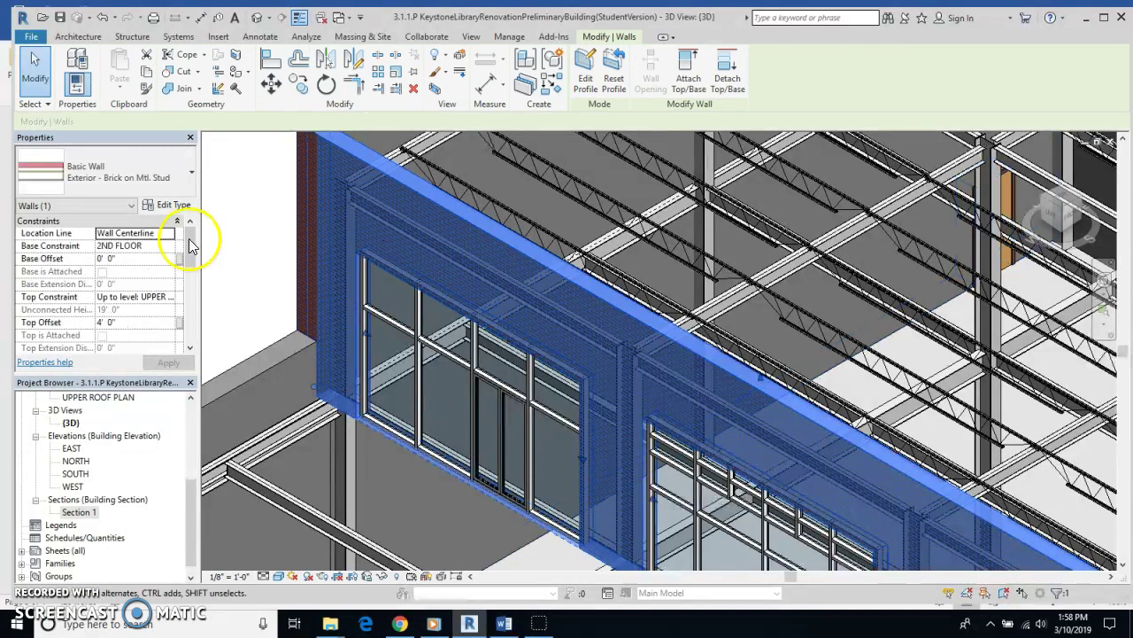
left_click(247, 219)
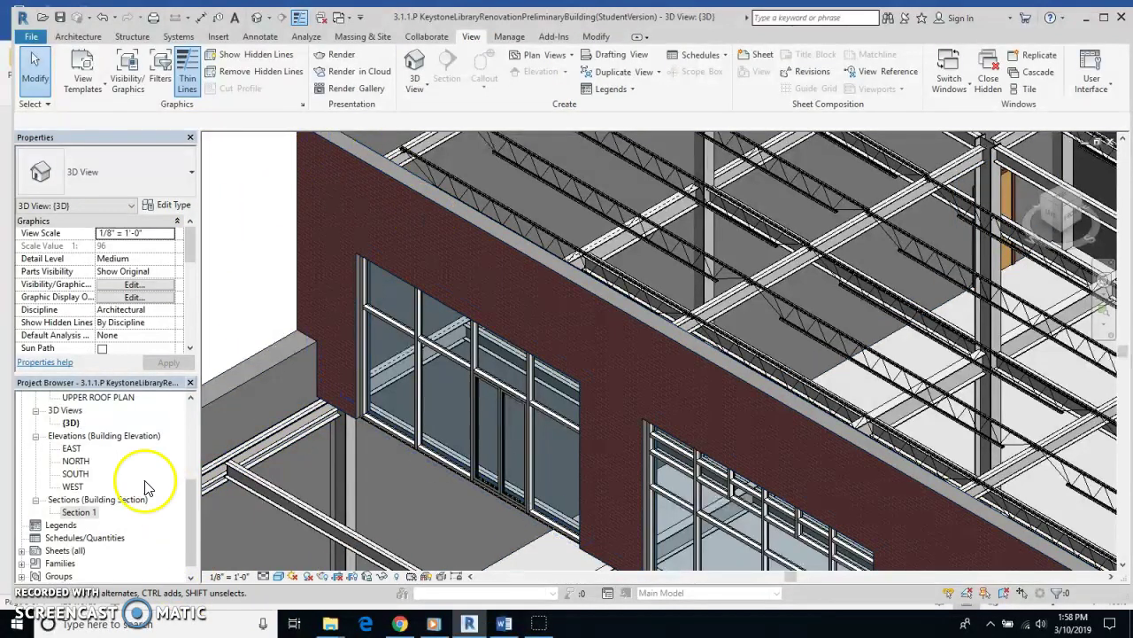
- Reopen Section 1 and examine the layers of the wall around the UPPER ROOF FRAMING level
double_click(80, 512)
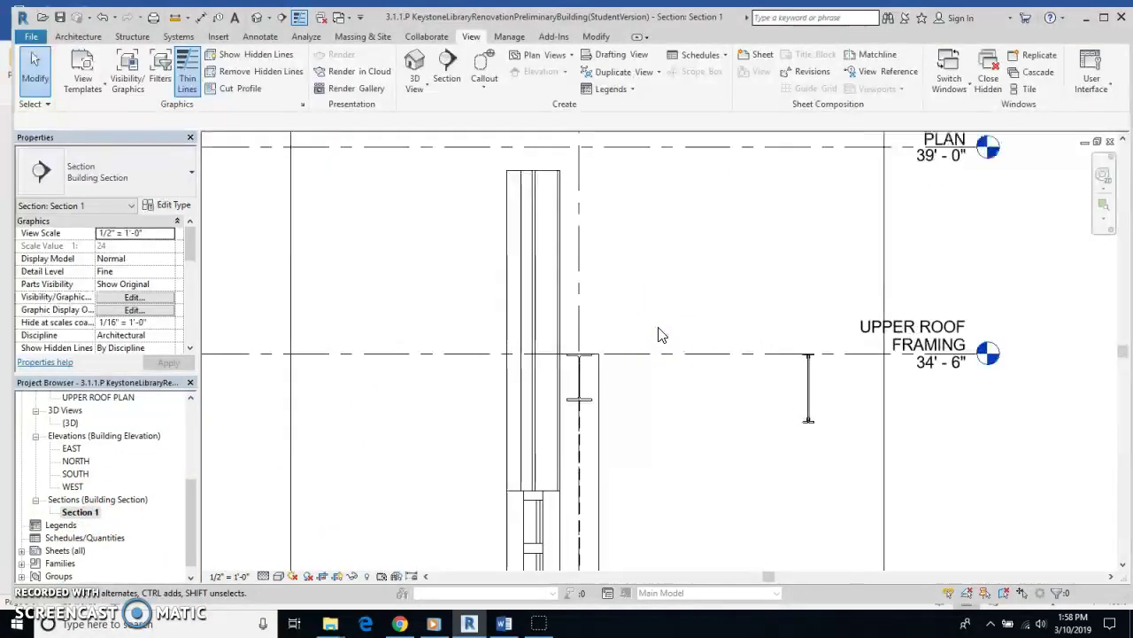
scroll(659, 335, "up", 2)
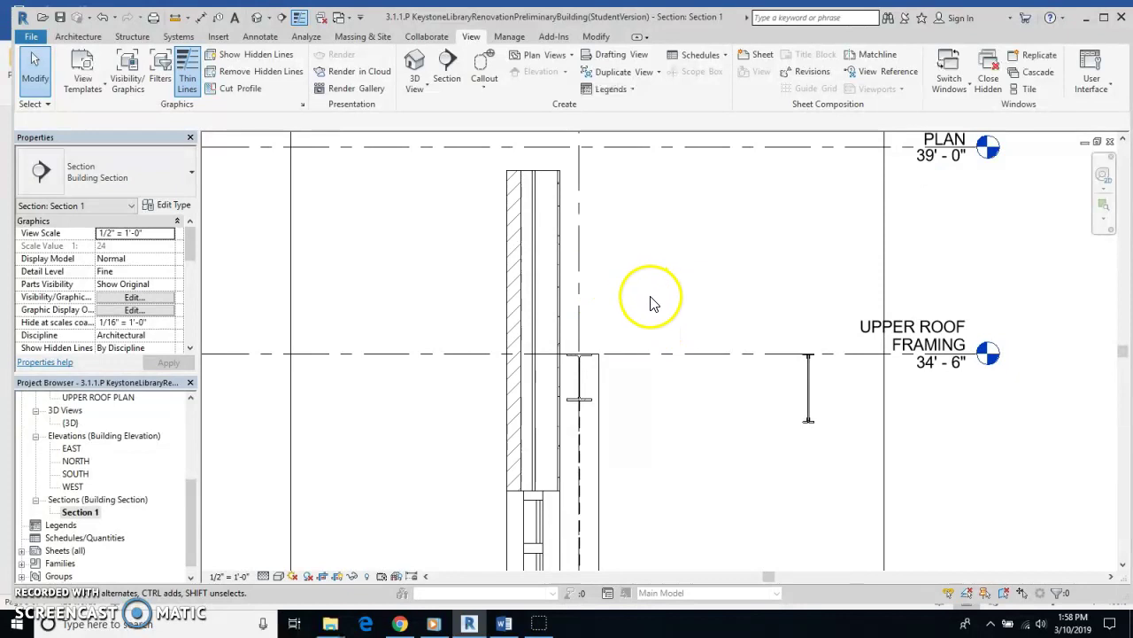
mouse_move(649, 294)
middle_mouse_down()
mouse_move(541, 295)
mouse_move(519, 285)
middle_mouse_up()
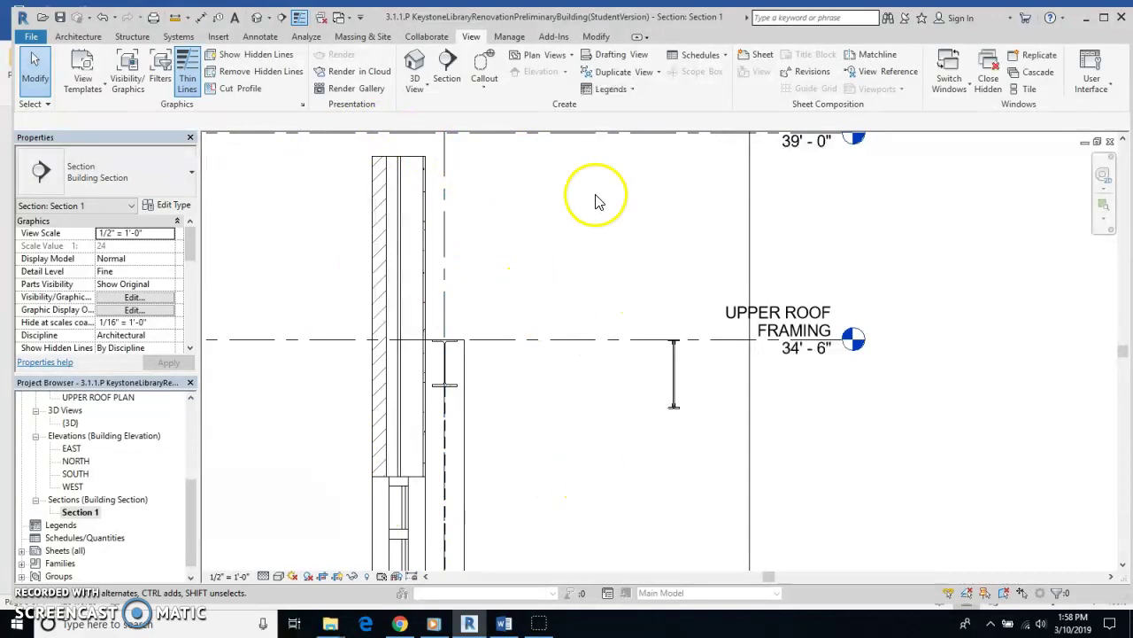
scroll(505, 257, "down", 1)
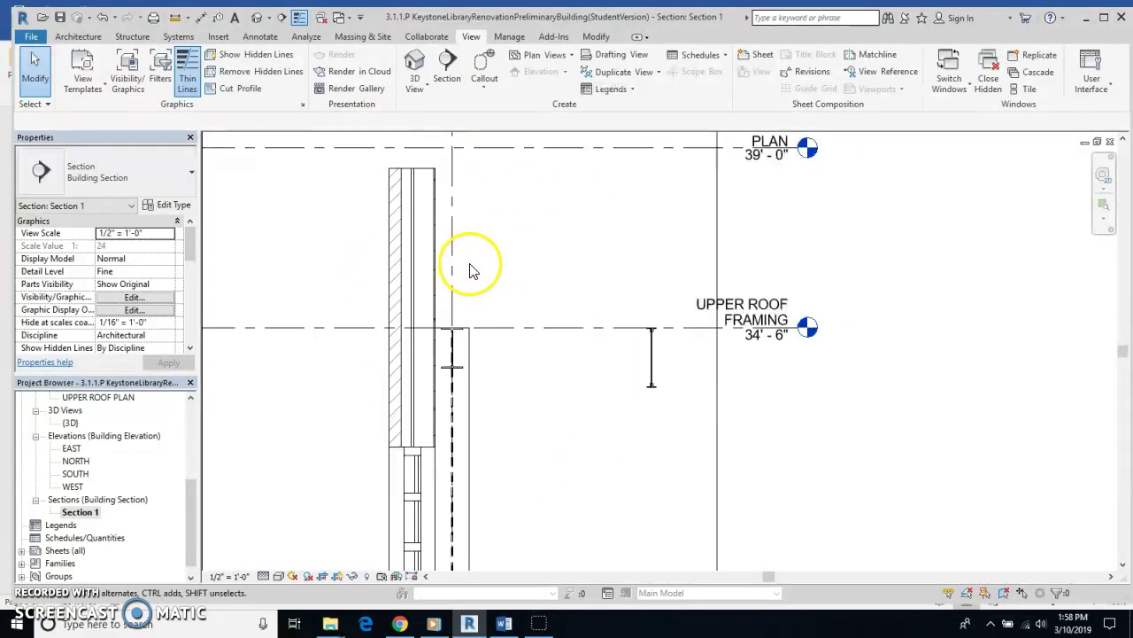
- Examine each layer of the Exterior - Brick on Mtl. Stud wall above the UPPER ROOF FRAMING level, from the interior face out to the brick
left_click(477, 260)
scroll(478, 257, "up", 1)
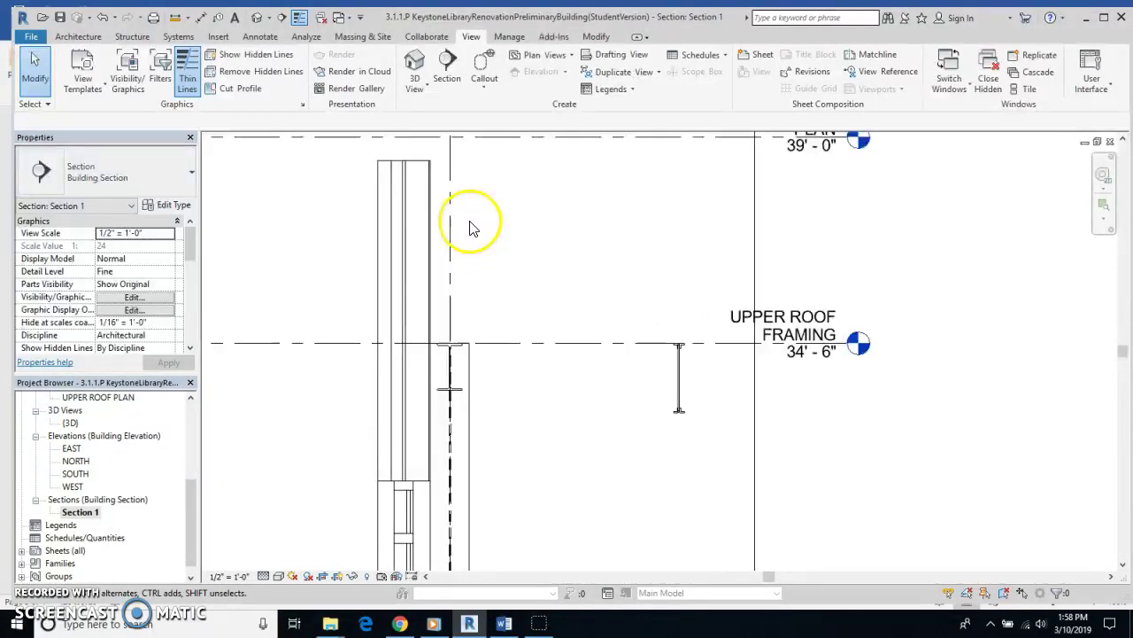
middle_click_drag(477, 206, 478, 240)
scroll(435, 222, "up", 2)
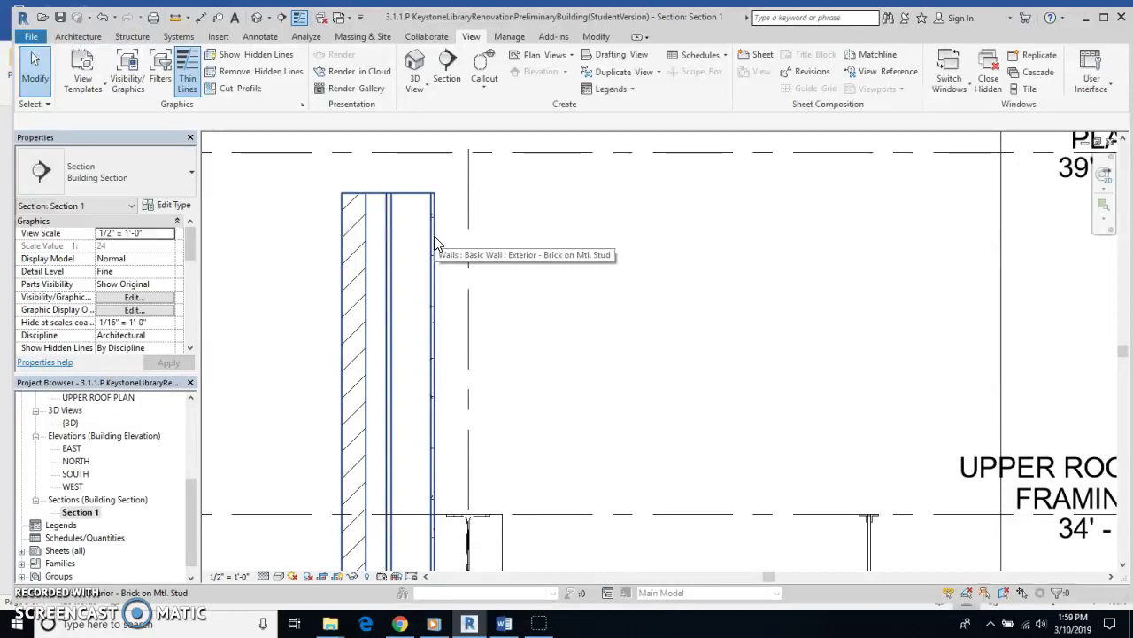
left_click(420, 243)
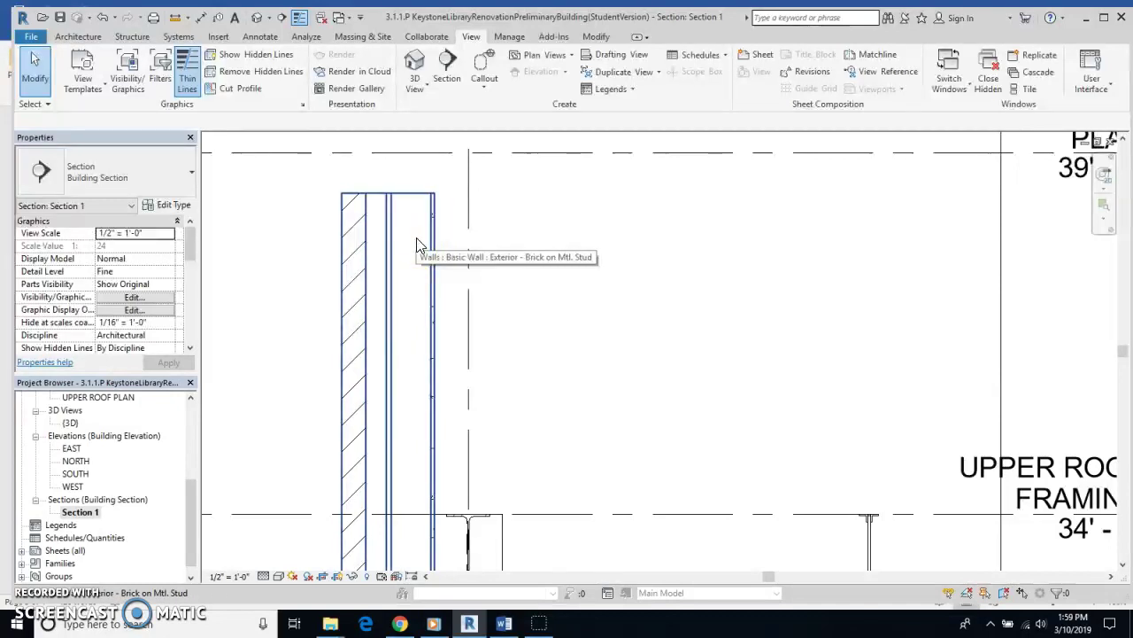
left_click(416, 245)
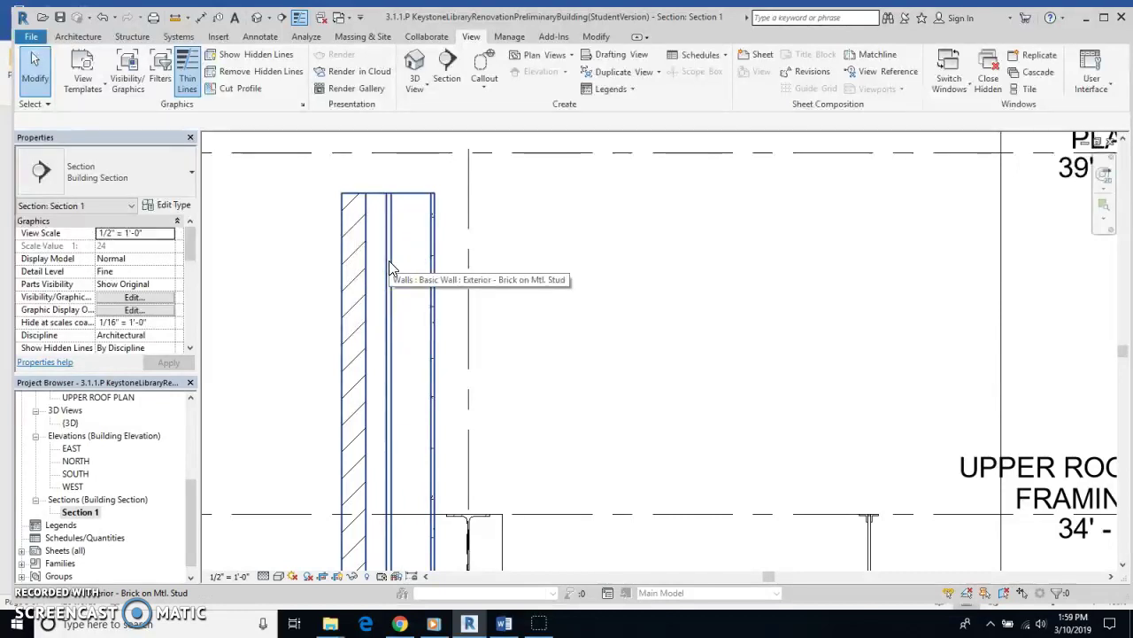
left_click(379, 284)
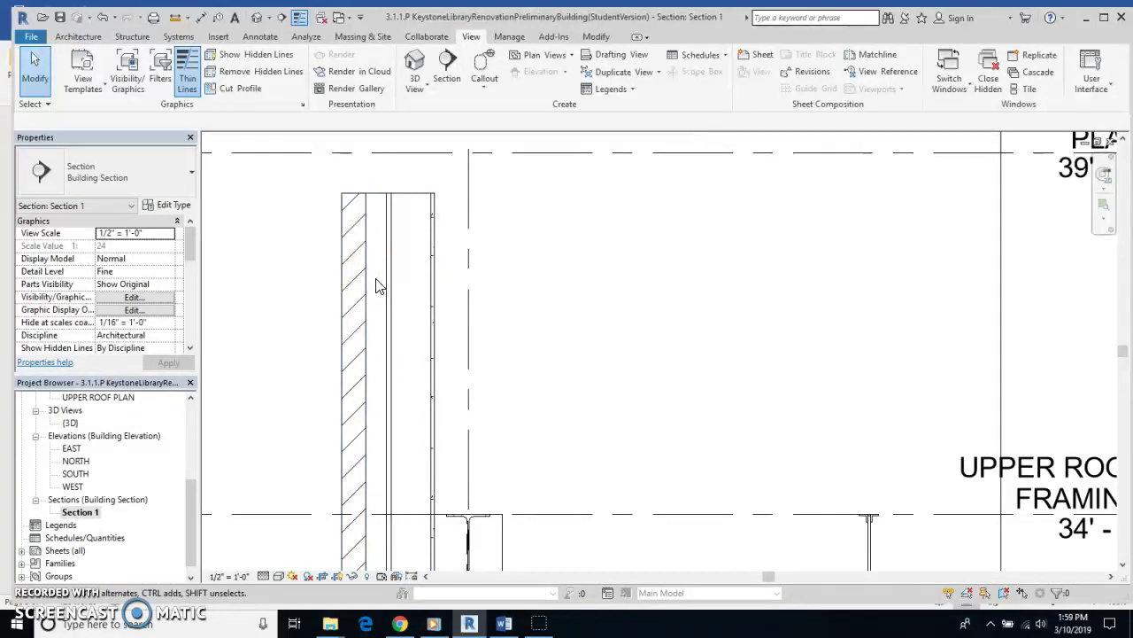
left_click(351, 295)
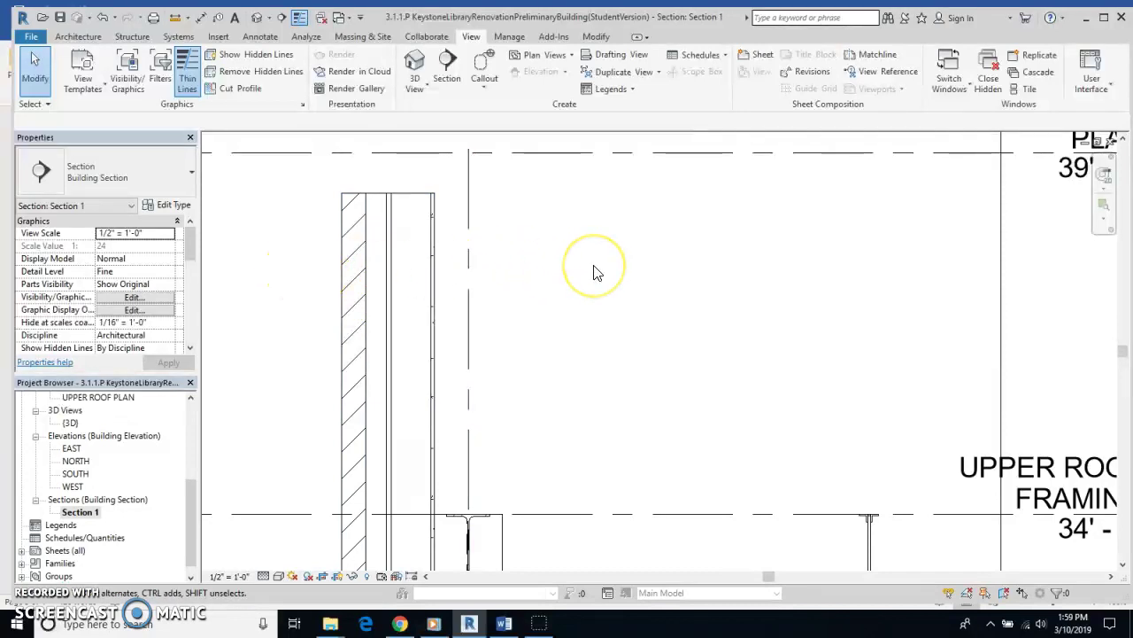
- Examine the storefront window framing and adjacent steel column below the brick wall, down to the 2ND FLOOR level
scroll(384, 294, "down", 2)
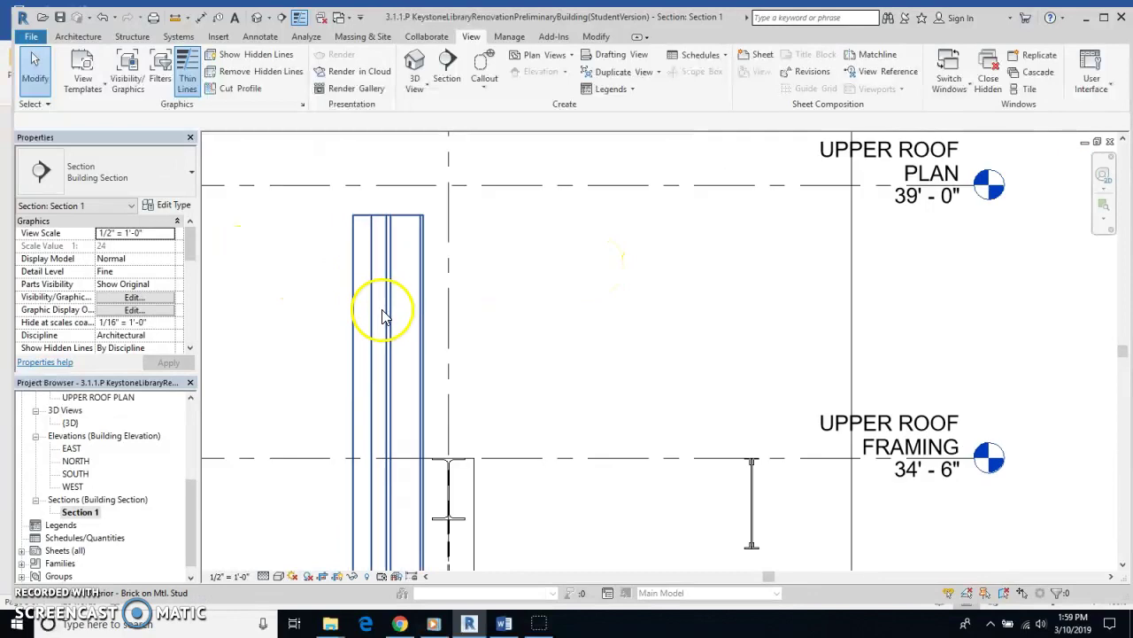
scroll(398, 518, "down", 2)
middle_click_drag(397, 519, 459, 275)
middle_click_drag(488, 380, 528, 374)
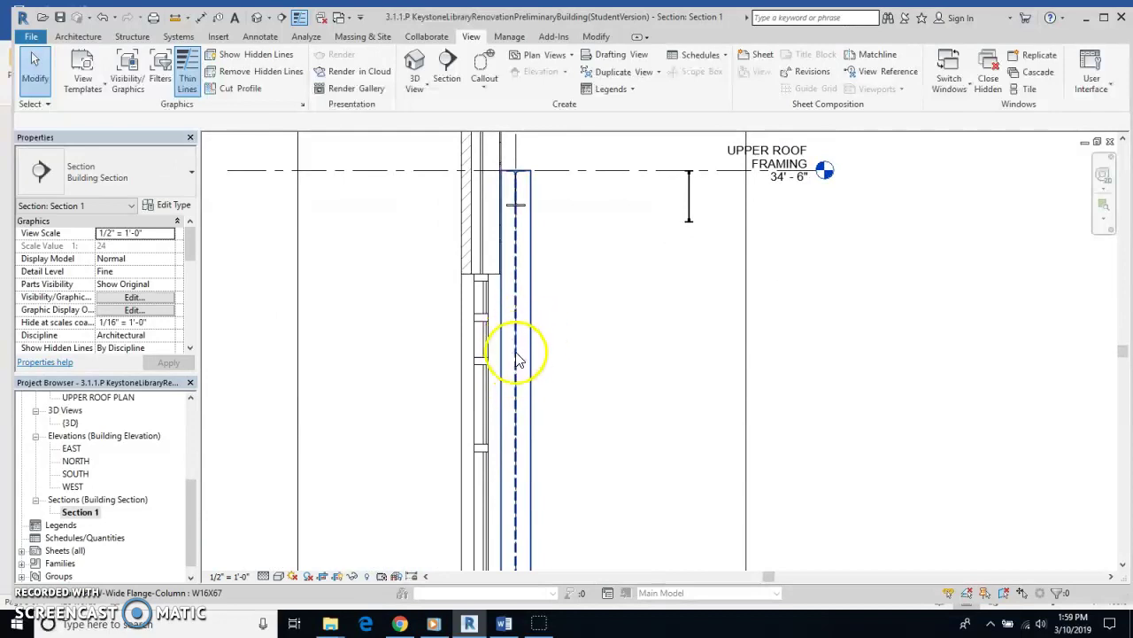
scroll(549, 390, "up", 4)
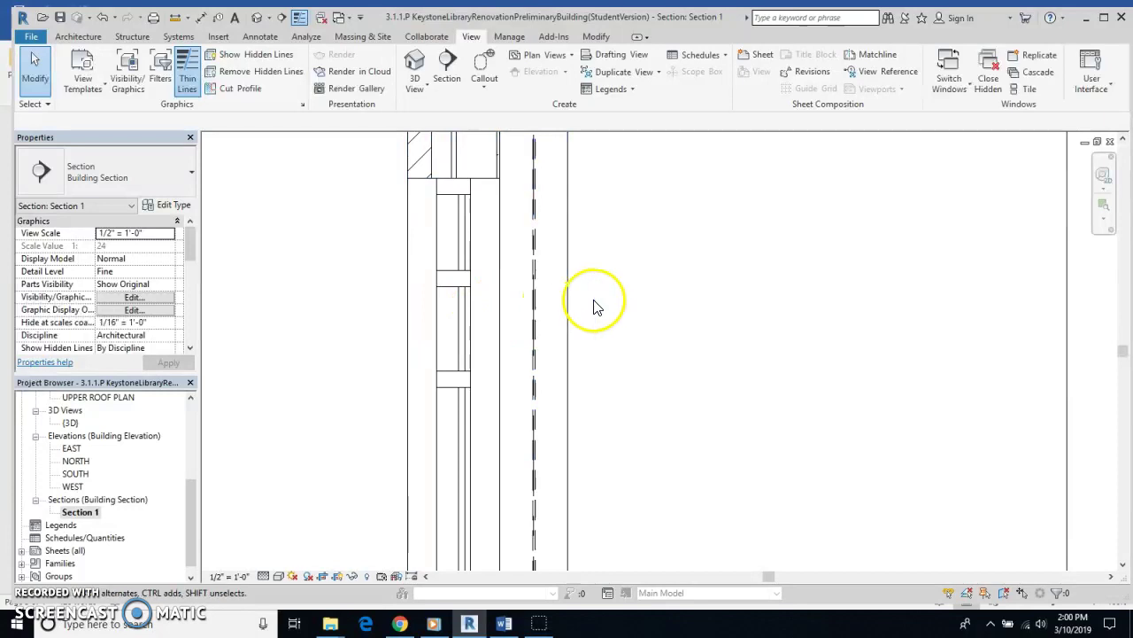
scroll(595, 306, "down", 4)
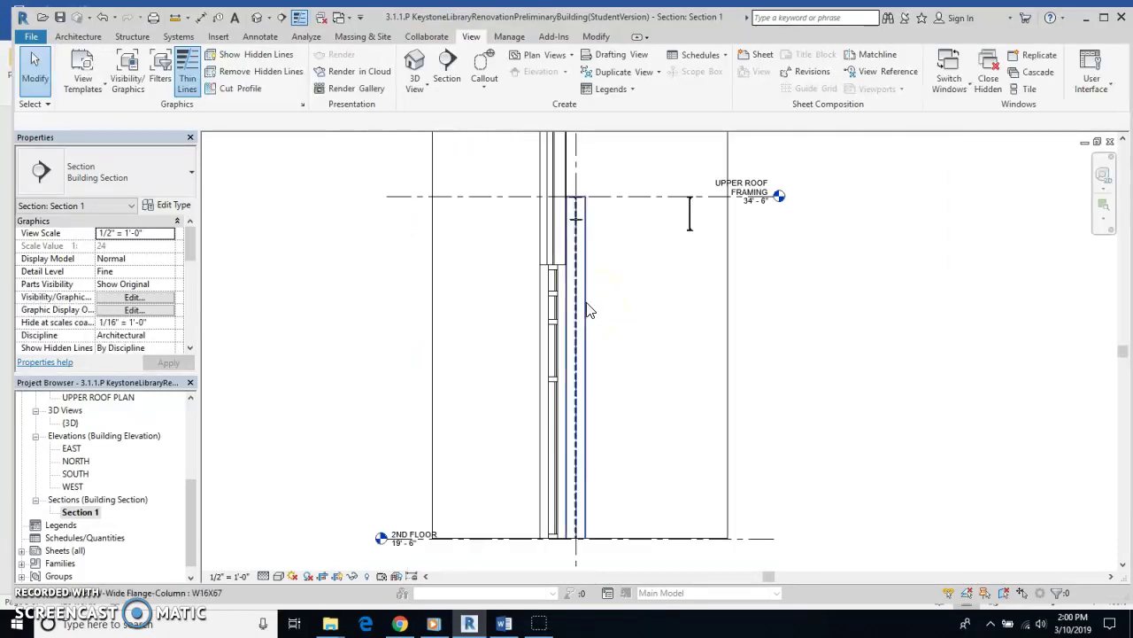
left_click(496, 312)
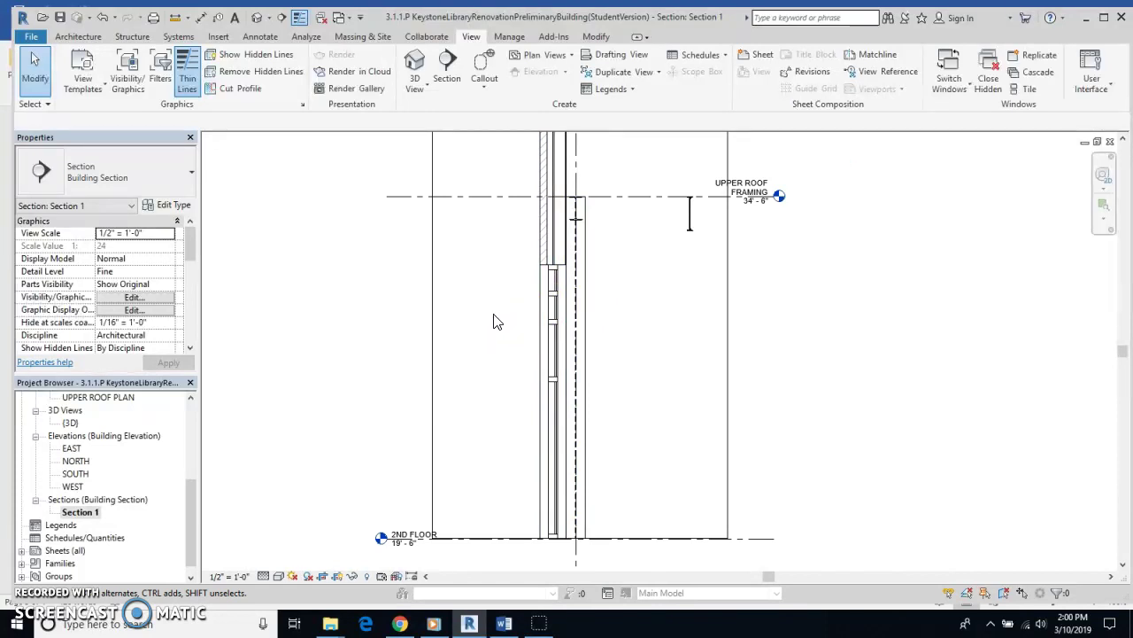
scroll(496, 321, "down", 3)
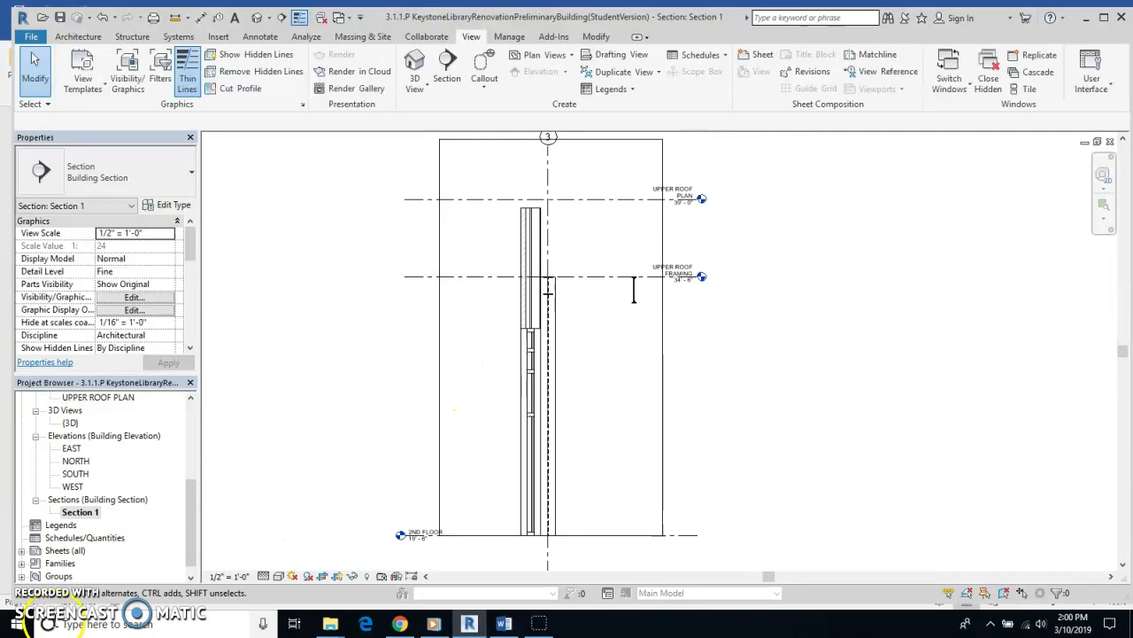
- Expand the project's list of all sheets and look through it from A-1 - FIRST FLOOR PLAN to S-3 - ROOF FRAMING PLAN
left_click(22, 551)
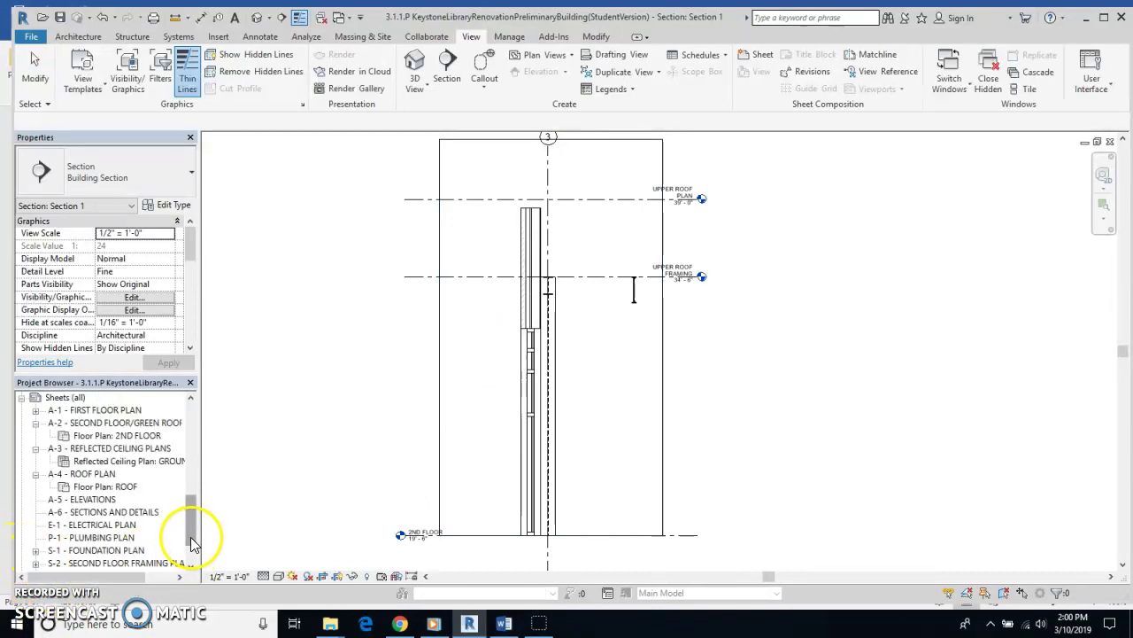
mouse_move(191, 536)
left_mouse_down()
mouse_move(193, 478)
mouse_move(192, 535)
left_mouse_up()
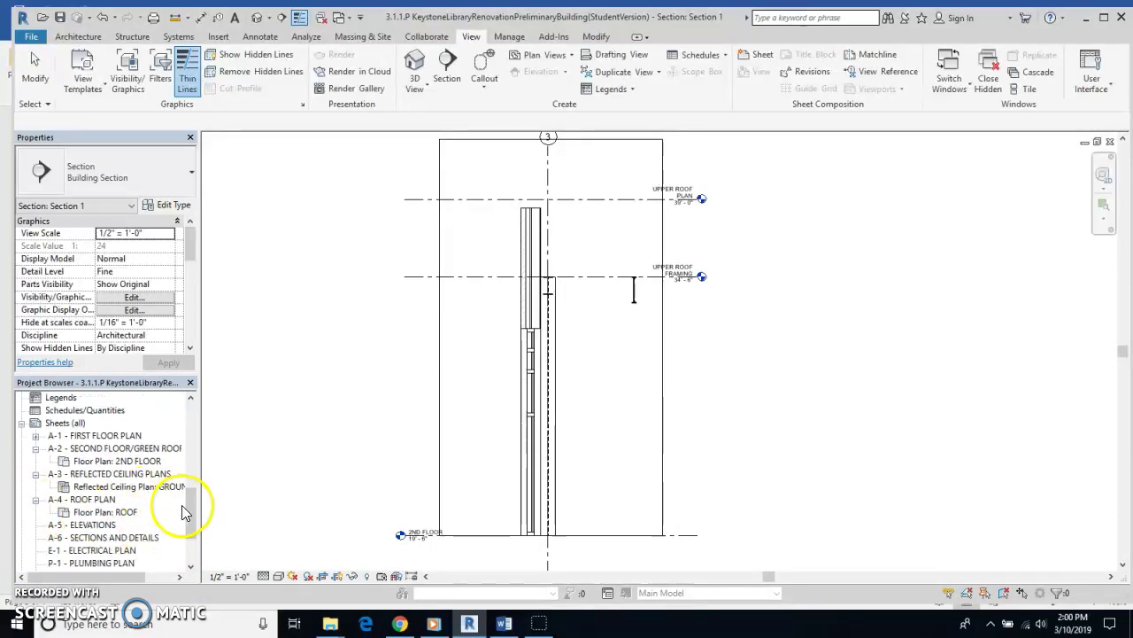
scroll(190, 523, "down", 1)
scroll(193, 549, "down", 1)
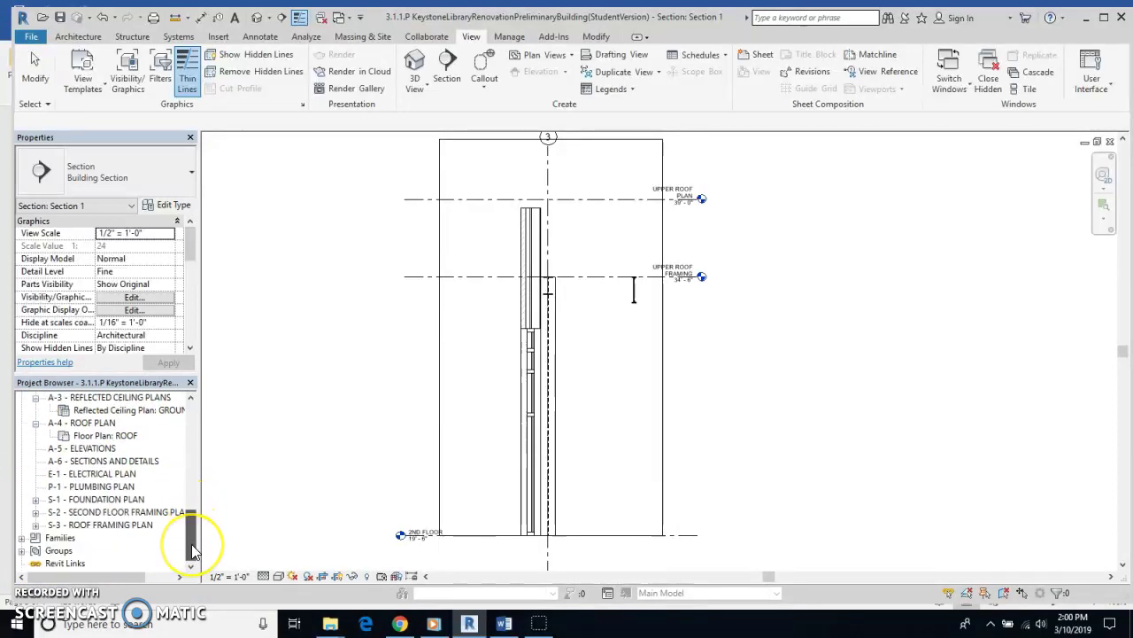